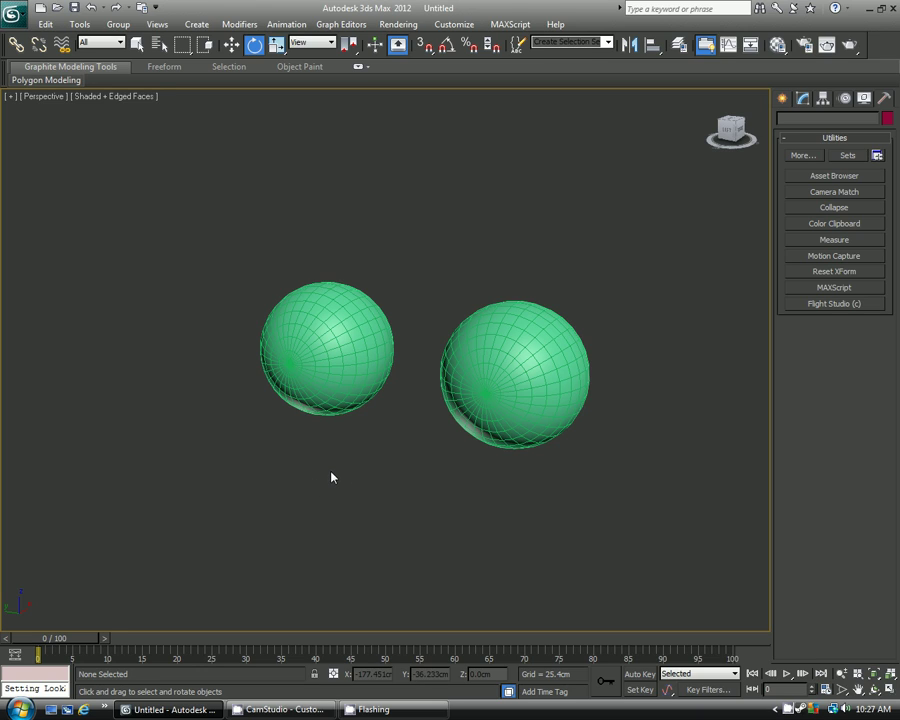
Pan and zoom around the two eye spheres, using wireframe to reveal the inner sphere.
middle_click_drag(331, 476, 344, 457)
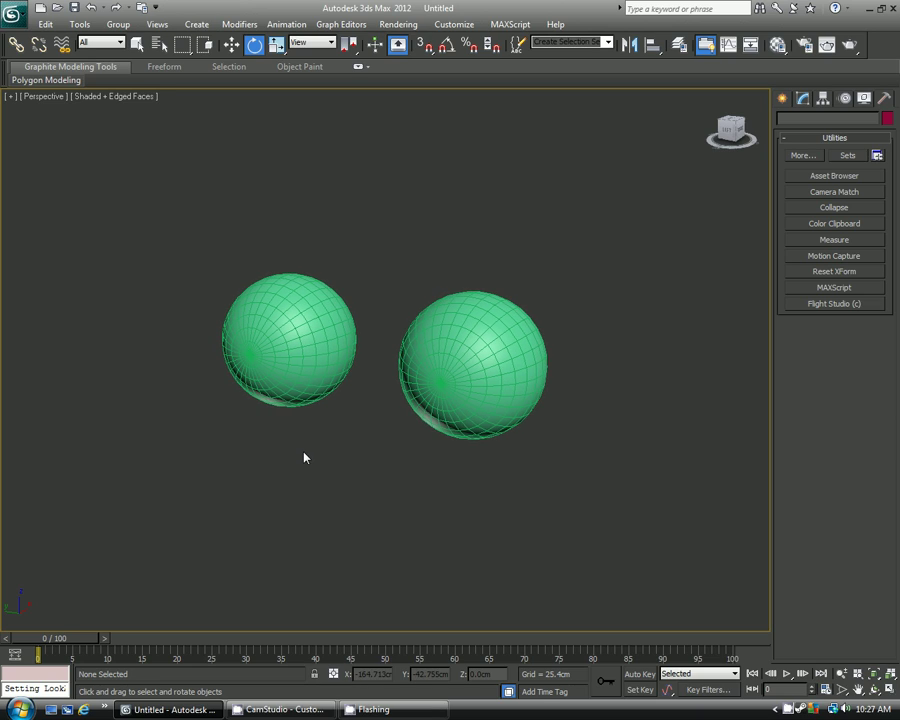
scroll(305, 456, "up", 2)
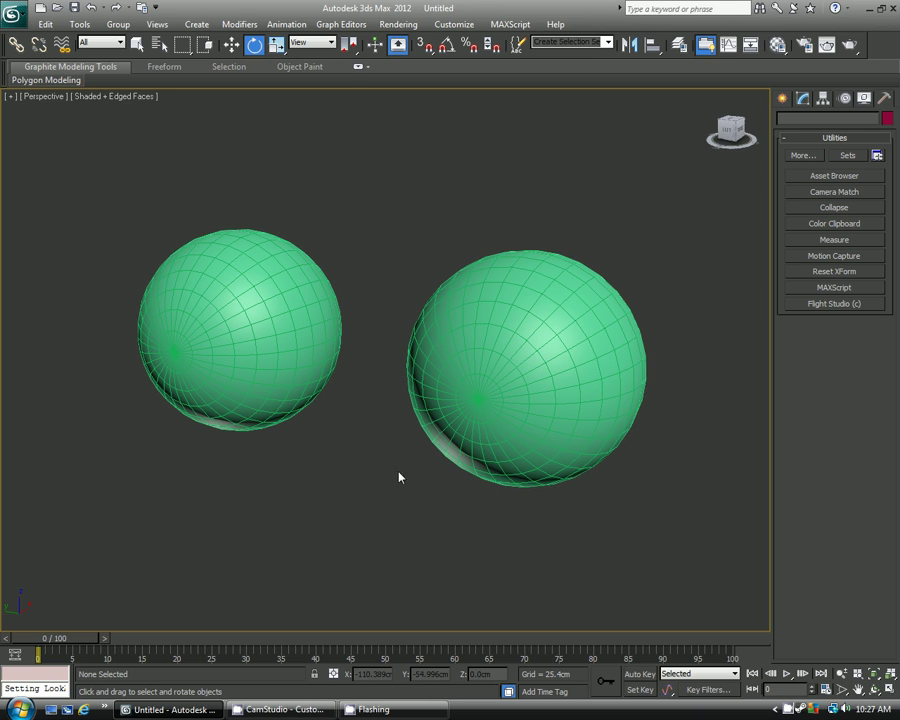
key("F3")
scroll(341, 396, "up", 2)
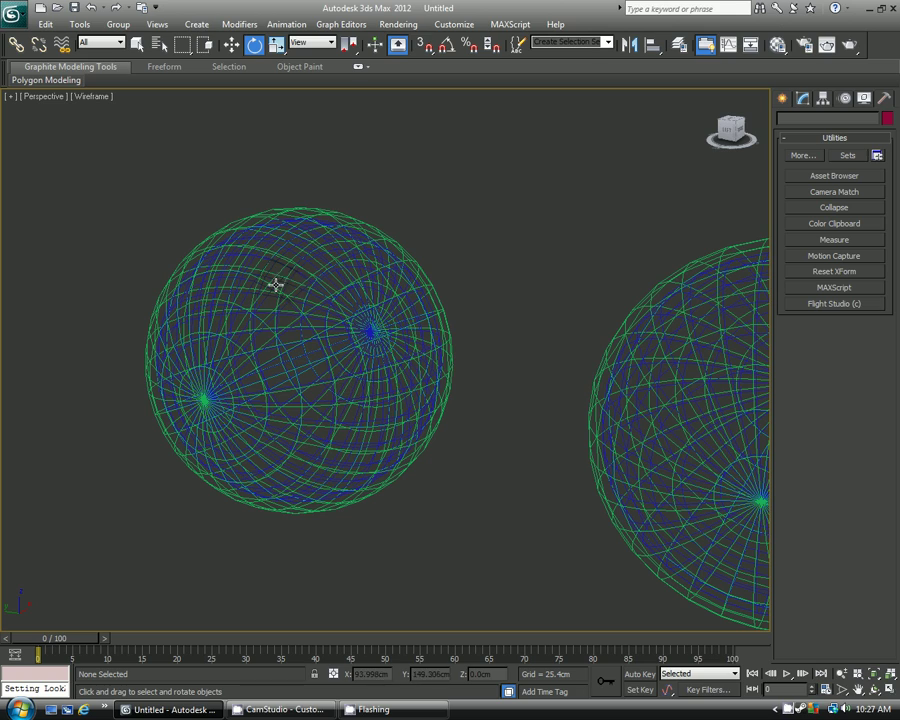
middle_click_drag(400, 333, 253, 316)
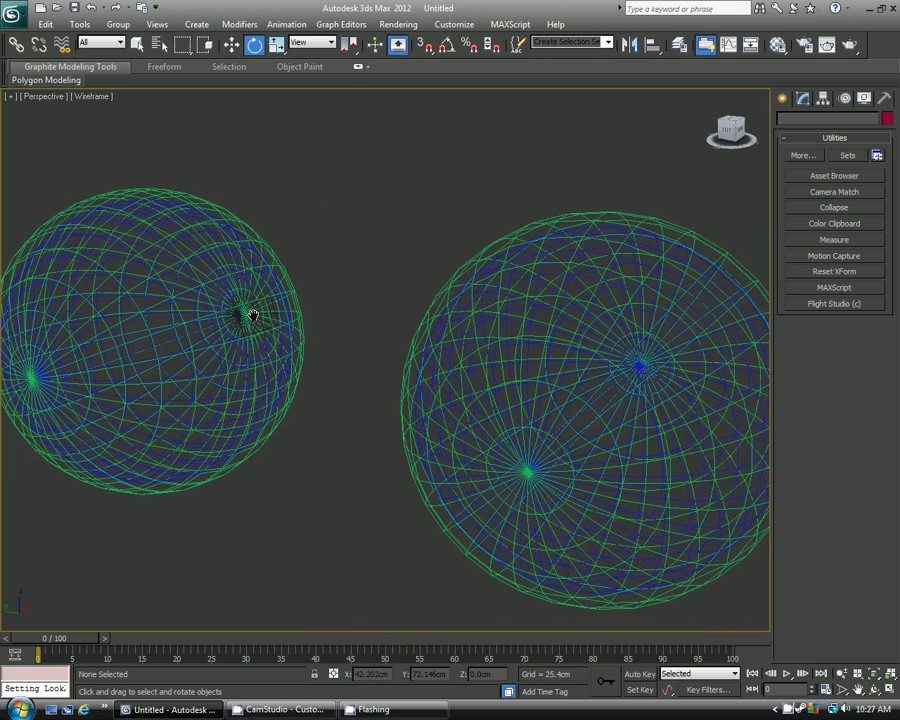
scroll(262, 348, "down", 2)
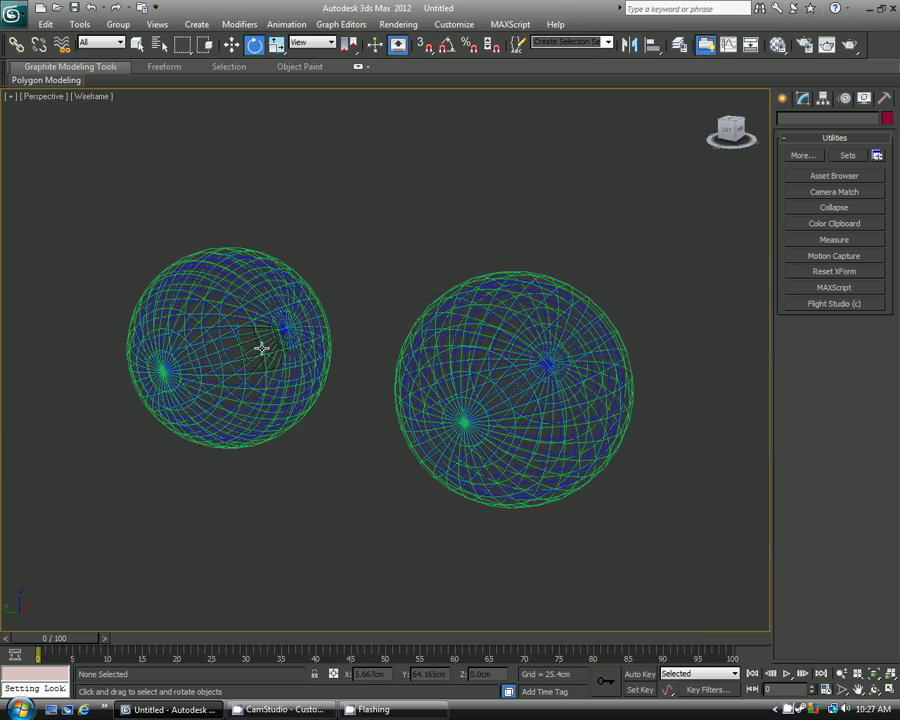
Show the Modify panel, restore shaded display, and select then deselect the right sphere pair.
left_click(802, 98)
key("F3")
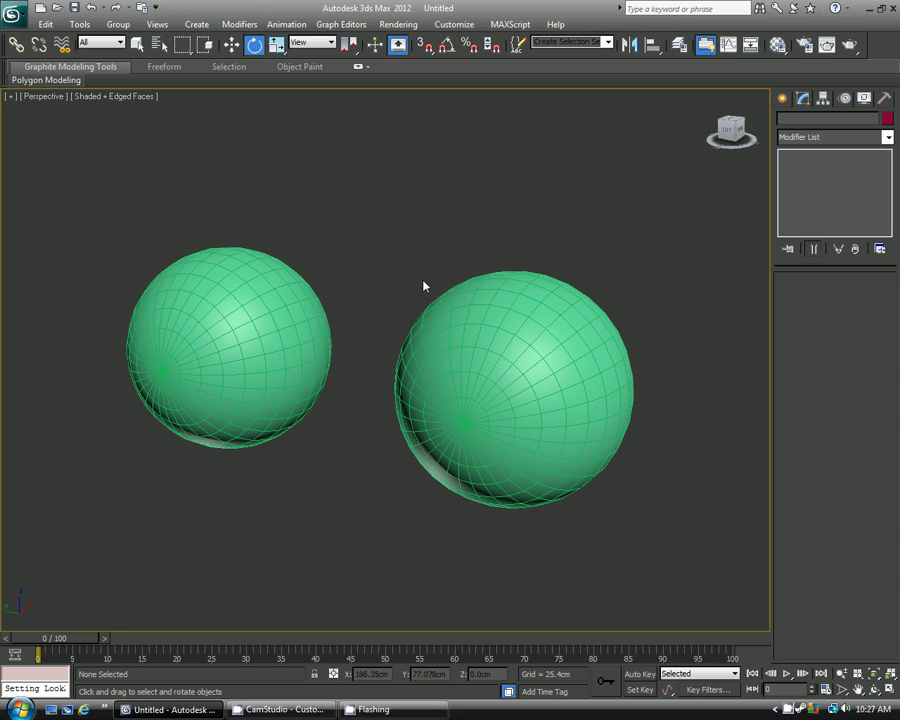
left_click(401, 212)
left_click_drag(401, 212, 502, 400)
left_click(392, 230)
left_click_drag(432, 223, 528, 396)
left_click(412, 264)
Choose the Circle tool under Create > Shapes.
left_click(783, 98)
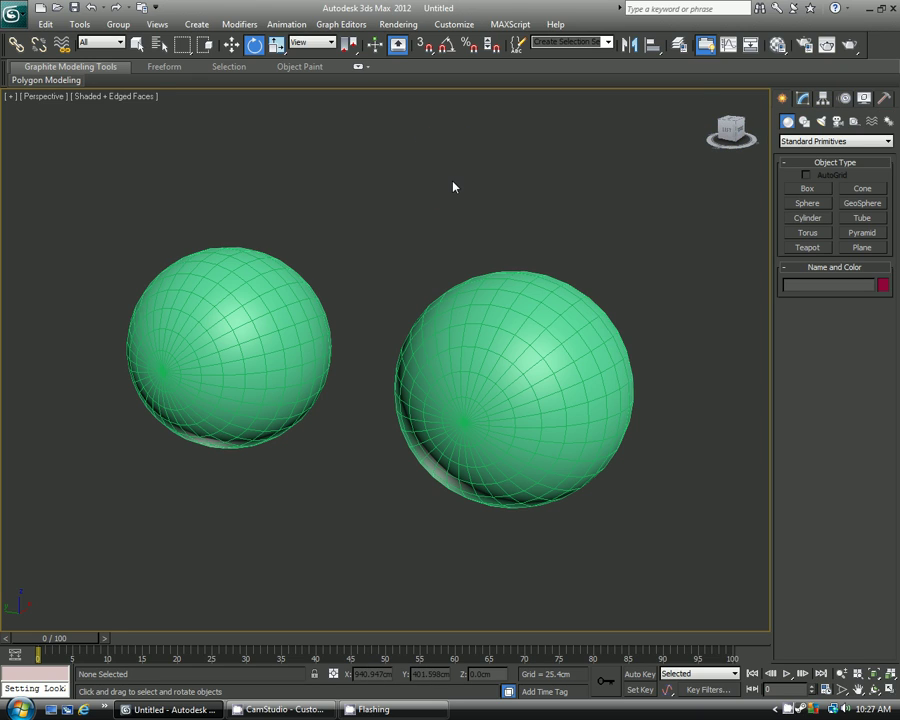
scroll(451, 190, "down", 5)
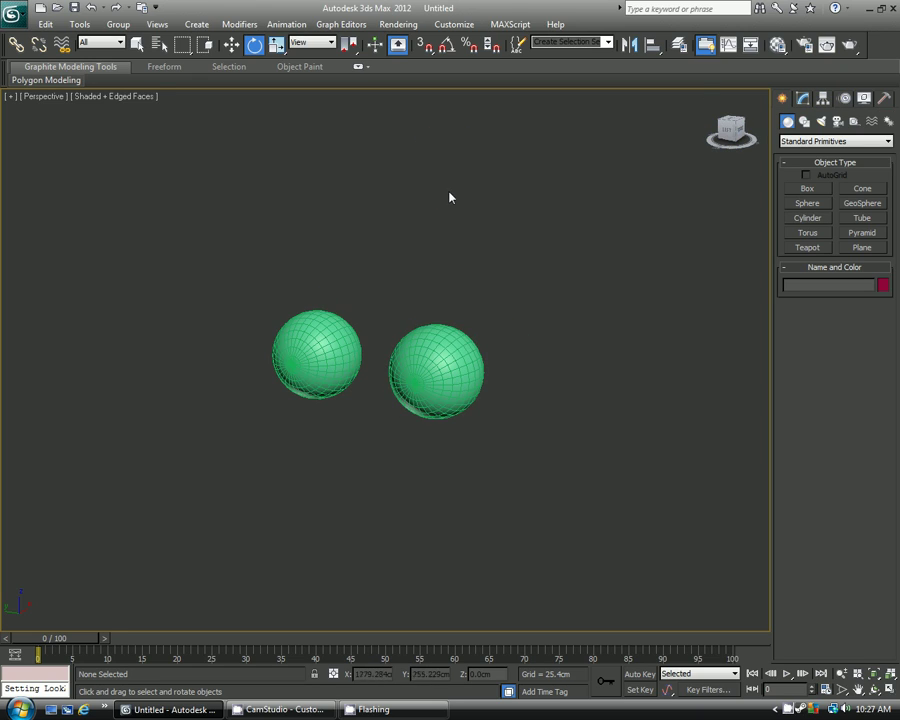
left_click(804, 121)
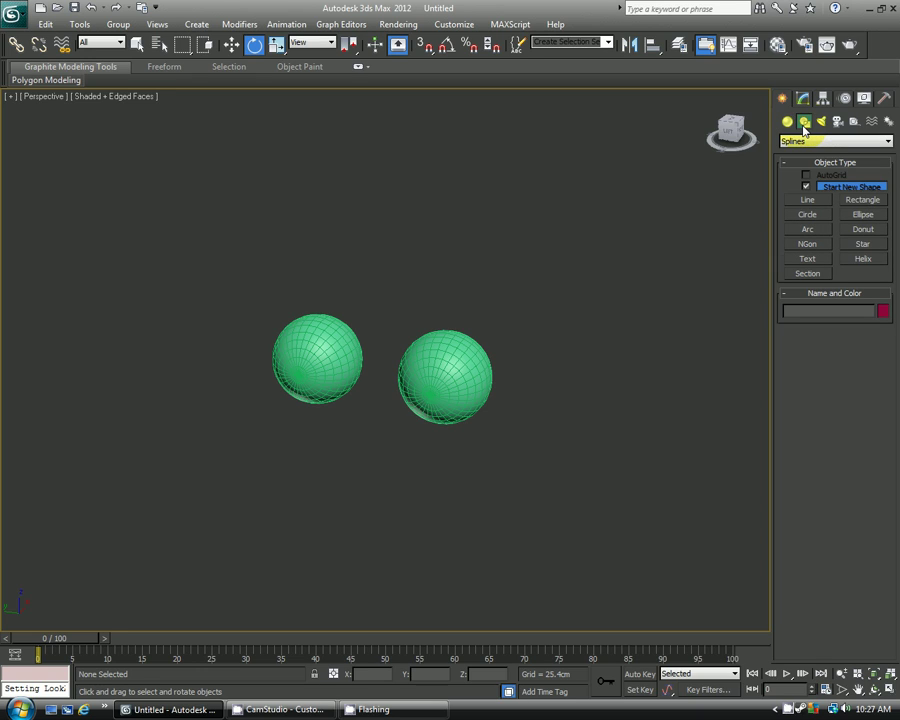
left_click(808, 216)
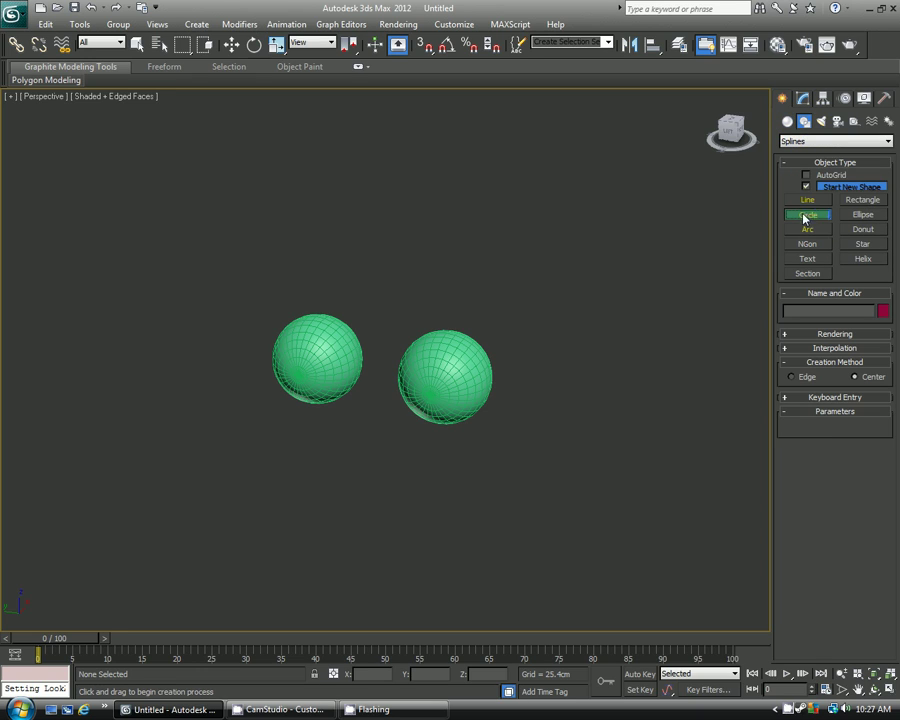
Maximise the Left viewport for drawing.
key("alt+w")
right_click(490, 296)
key("alt+w")
scroll(464, 311, "down", 10)
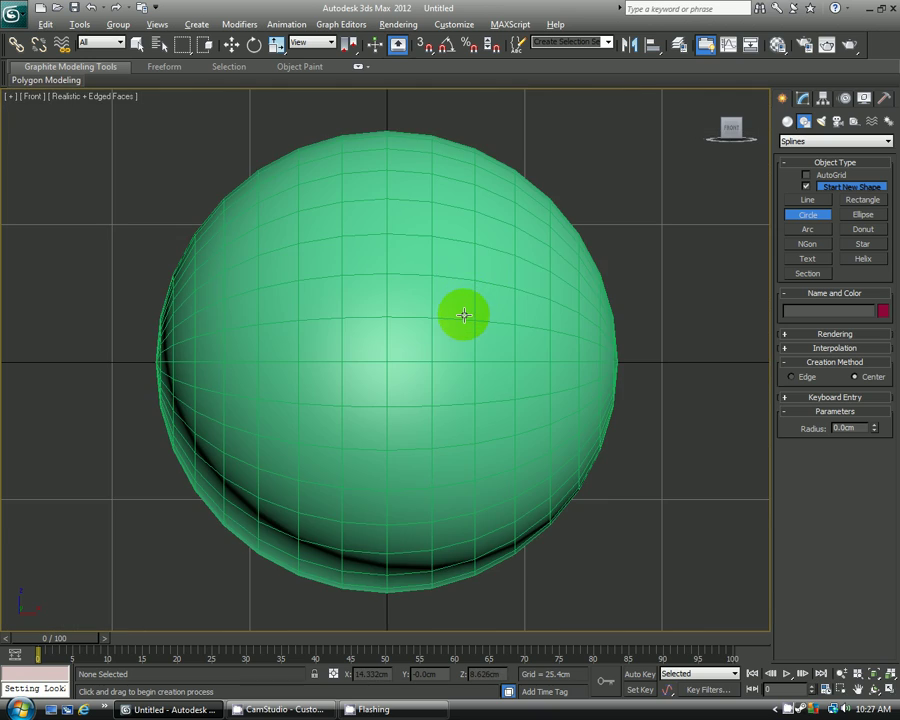
key("alt+w")
right_click(241, 446)
key("alt+w")
scroll(361, 389, "down", 4)
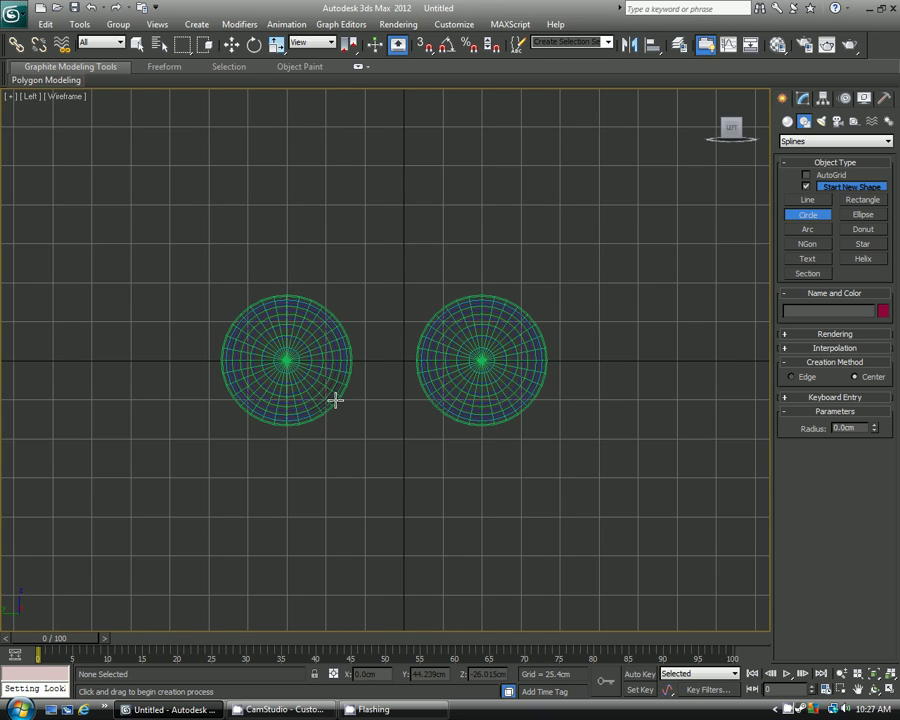
Draw a large circle and set its Y and Z positions to 0.
left_click_drag(363, 477, 474, 502)
key("w")
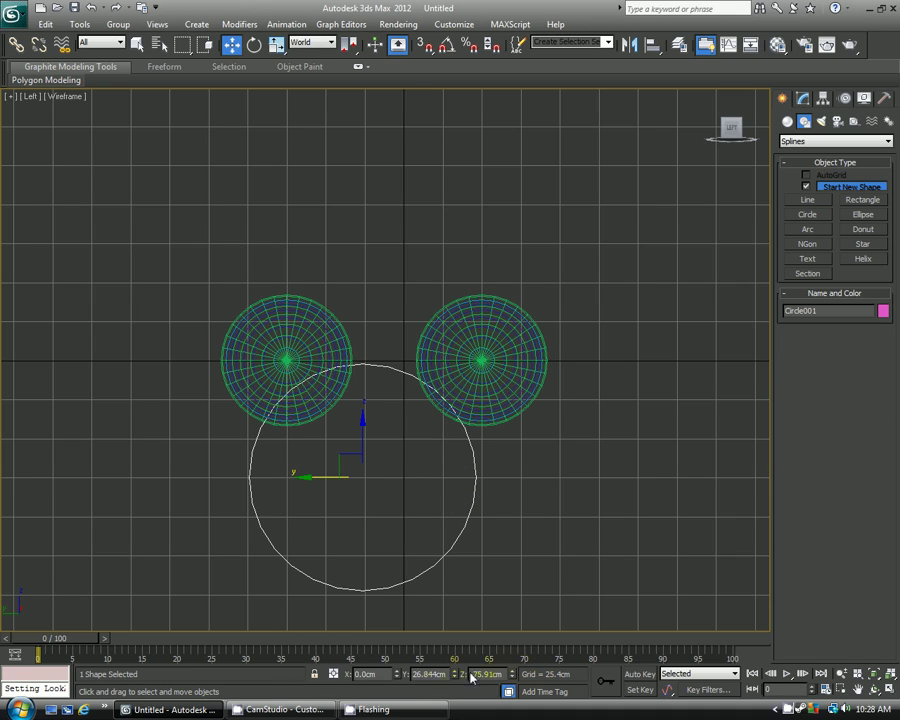
double_click(432, 674)
type("0")
key("Tab")
type("0")
key("Return")
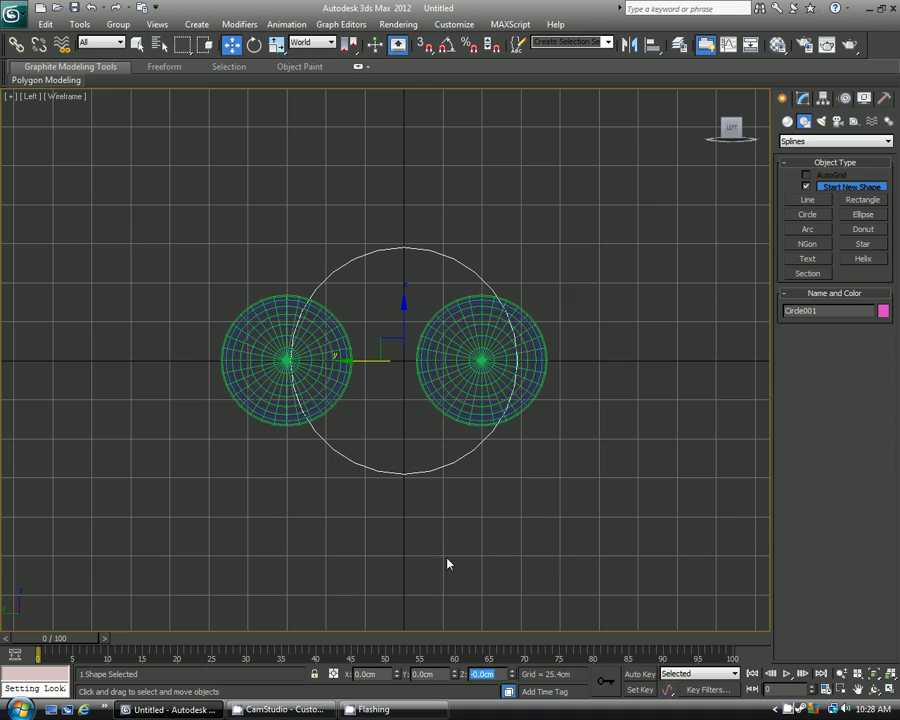
left_click(446, 508)
Clone the circle as copy Circle002 and scale it down to about 61.759%.
left_click_drag(400, 198, 420, 321)
key("ctrl+v")
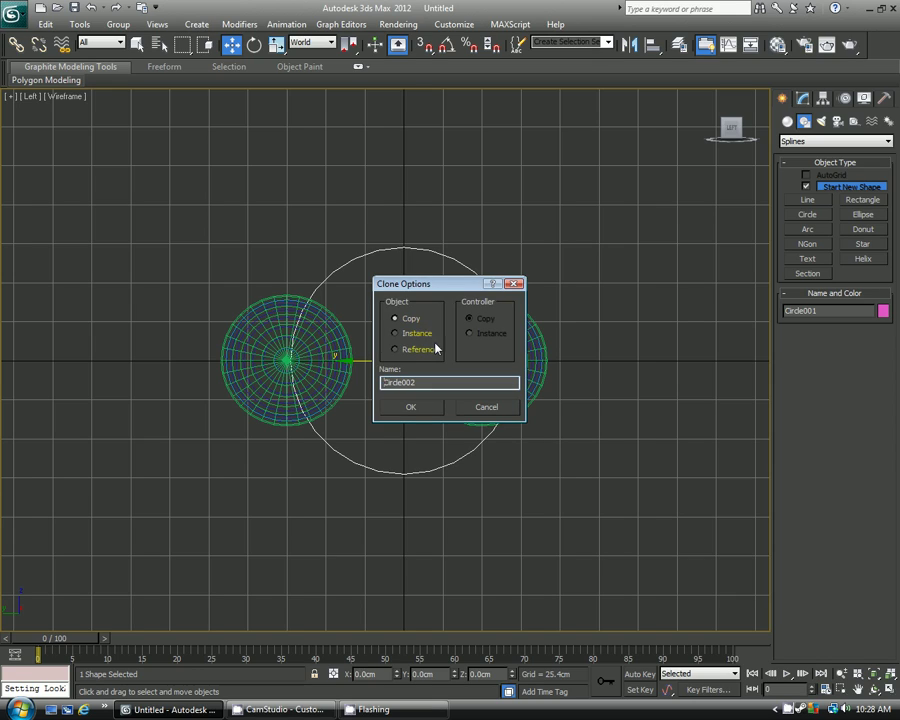
left_click(418, 410)
key("r")
left_click_drag(407, 354, 374, 394)
left_click(565, 384)
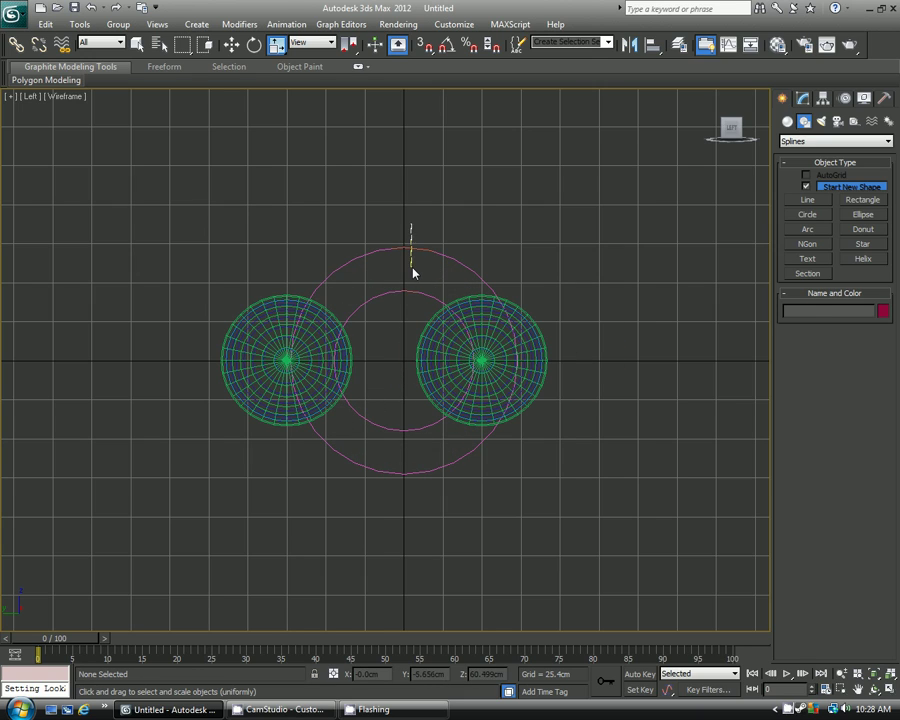
Scale Circle001 non-uniformly along X and Y into a wide ellipse around both eyes.
left_click(405, 250)
left_click_drag(472, 361, 529, 361)
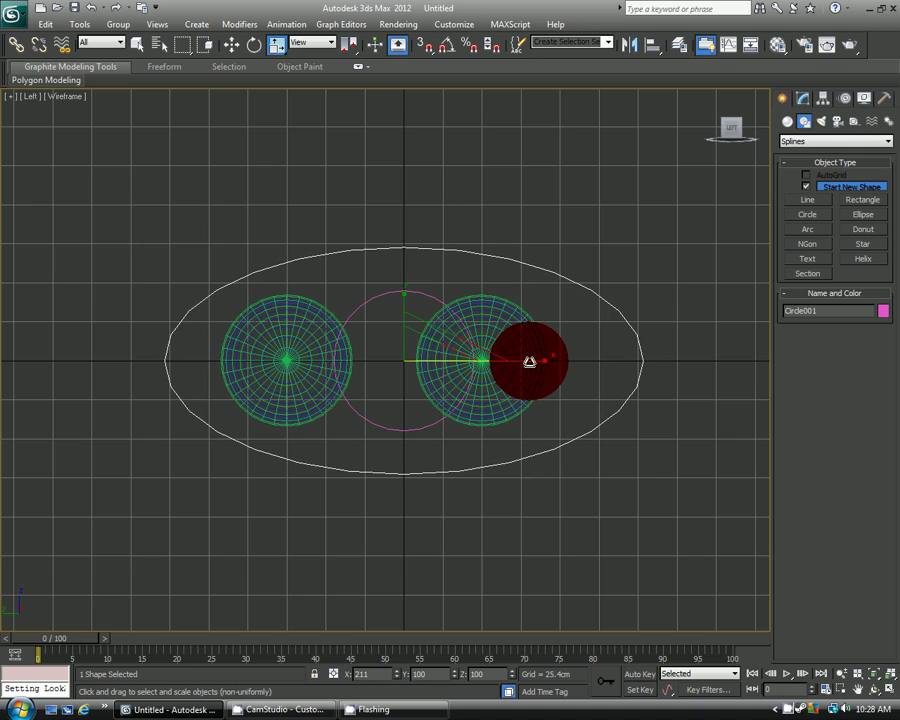
left_click_drag(404, 295, 405, 288)
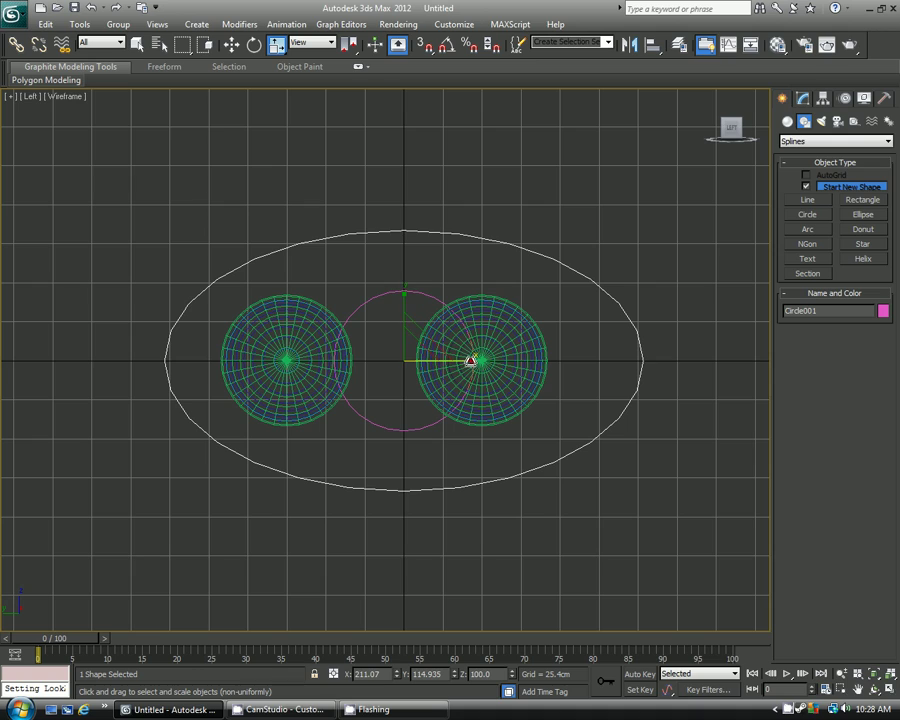
left_click_drag(470, 360, 483, 360)
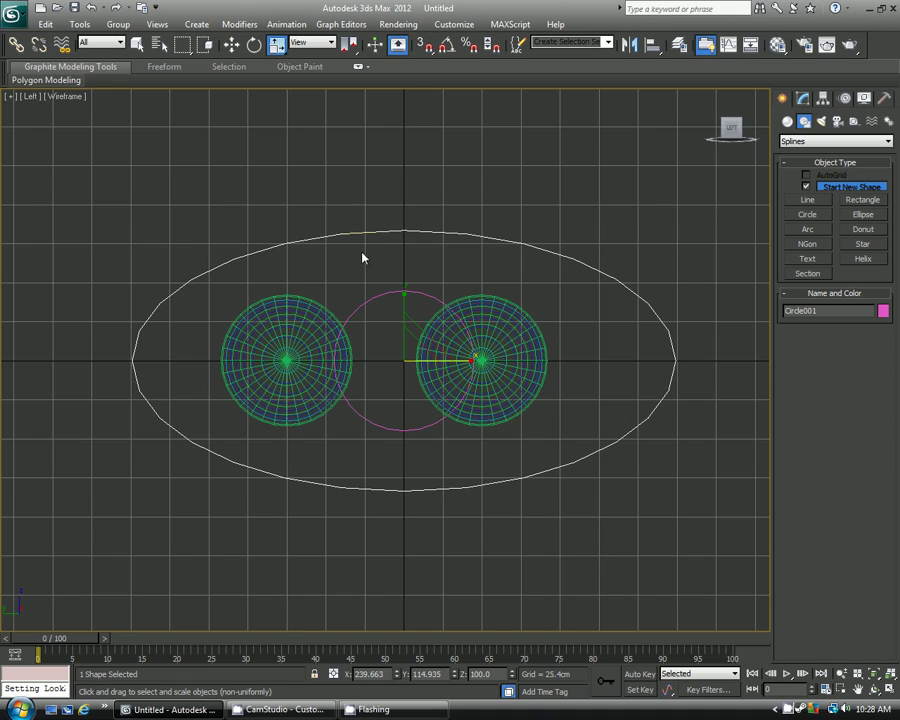
left_click(378, 281)
left_click(383, 320)
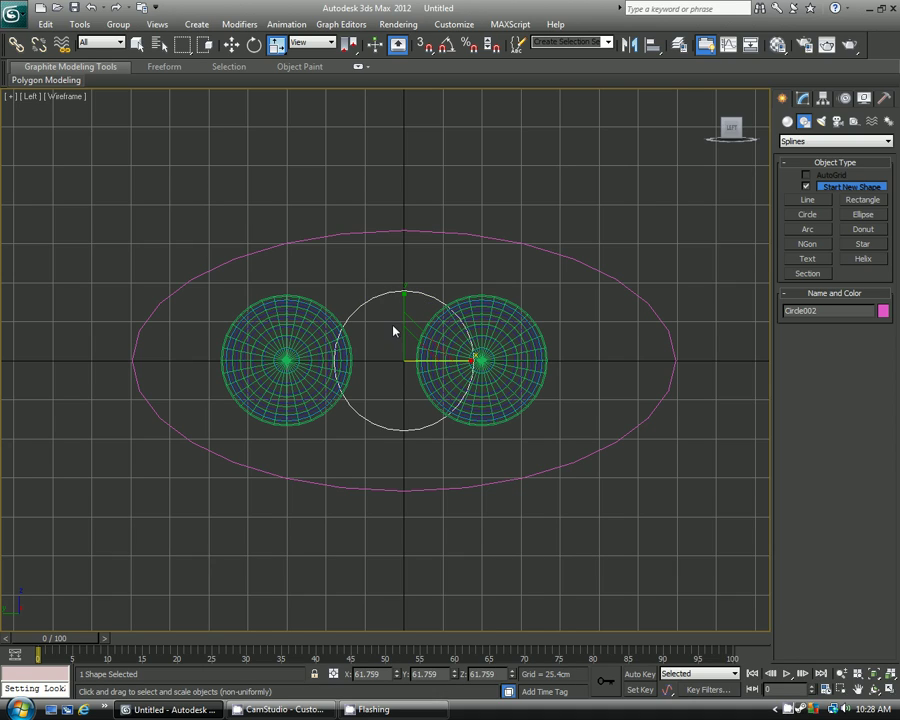
Clone the centre circle as Circle003 and move it over the right eye.
left_click_drag(412, 333, 410, 336, "shift")
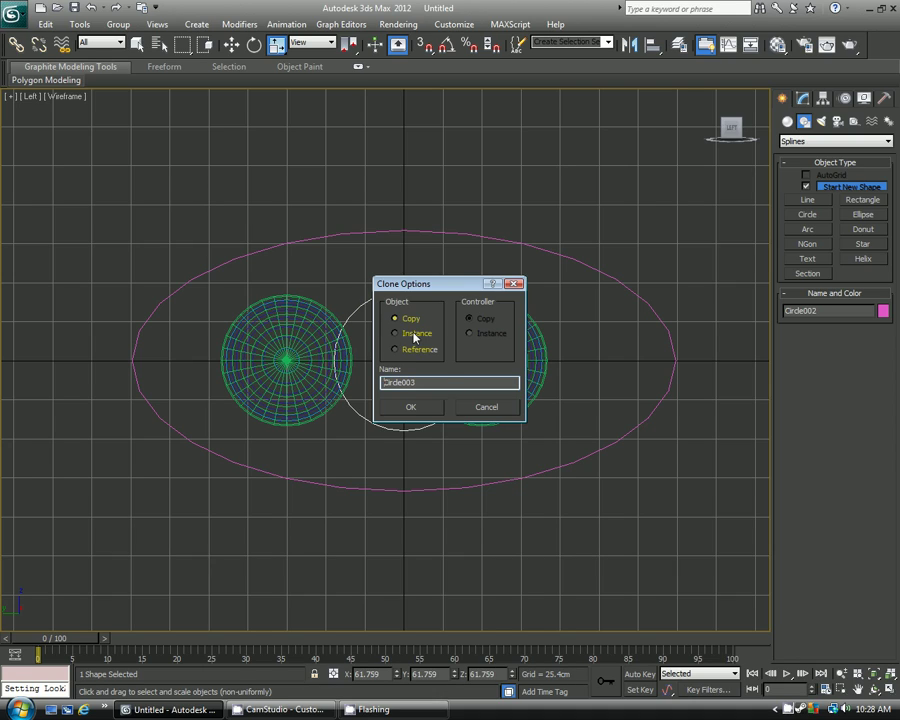
left_click(415, 406)
key("w")
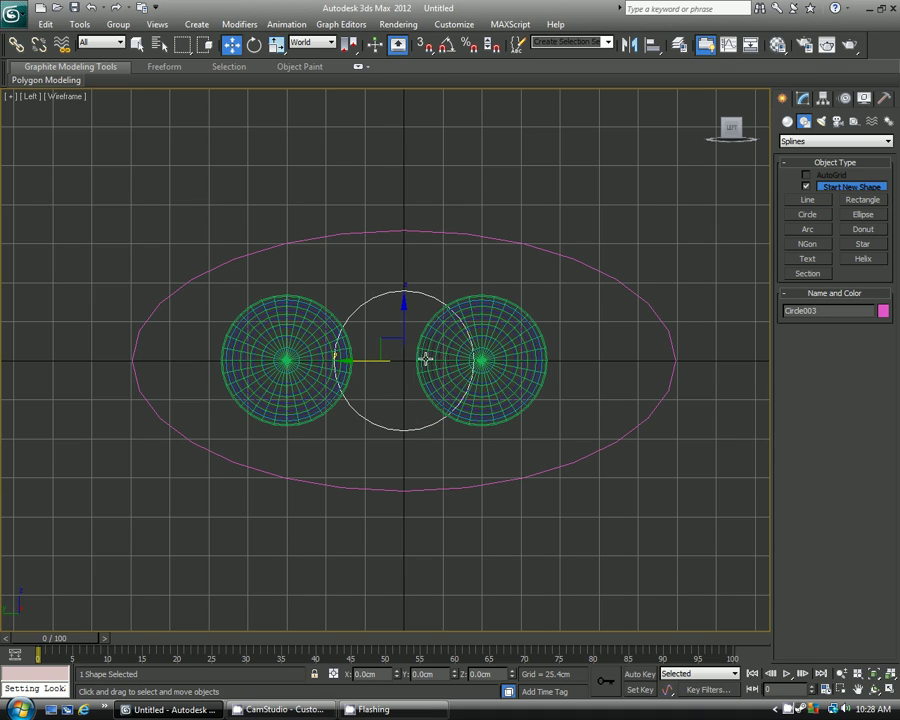
left_click_drag(425, 360, 589, 360)
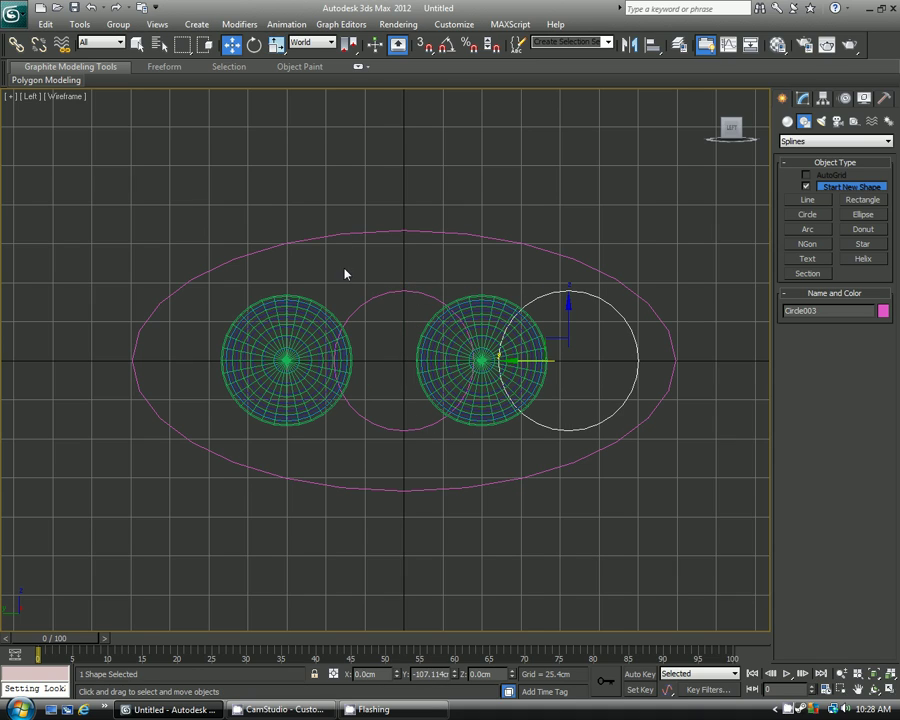
left_click(398, 317)
left_click(468, 350)
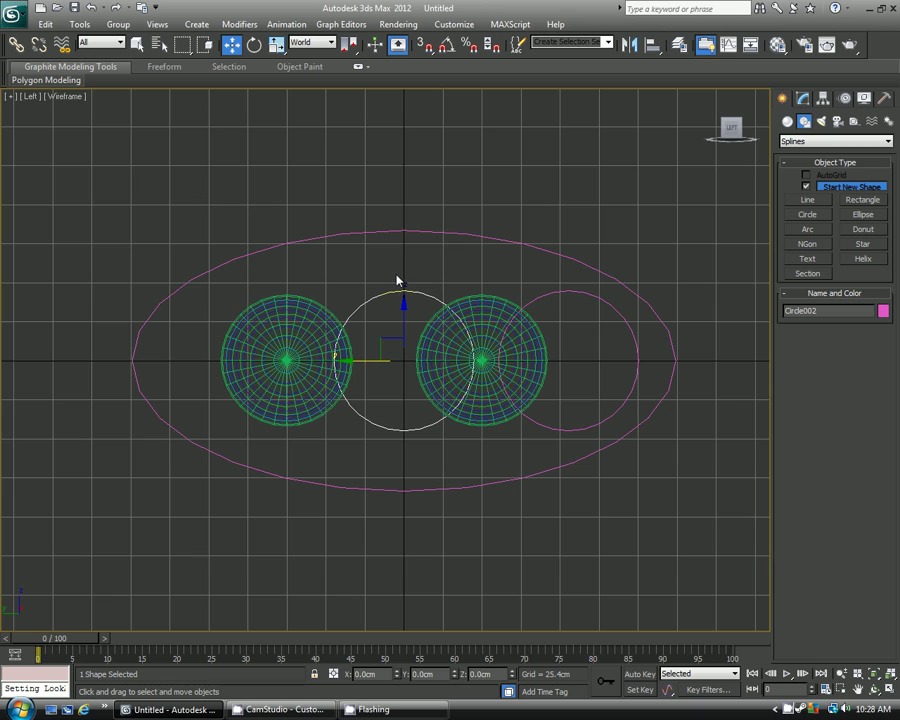
Maximise the Perspective view, frame the eyes, and clear the selection.
key("alt+w")
middle_click(504, 466)
key("alt+w")
scroll(426, 422, "up", 3)
middle_click_drag(426, 422, 462, 430)
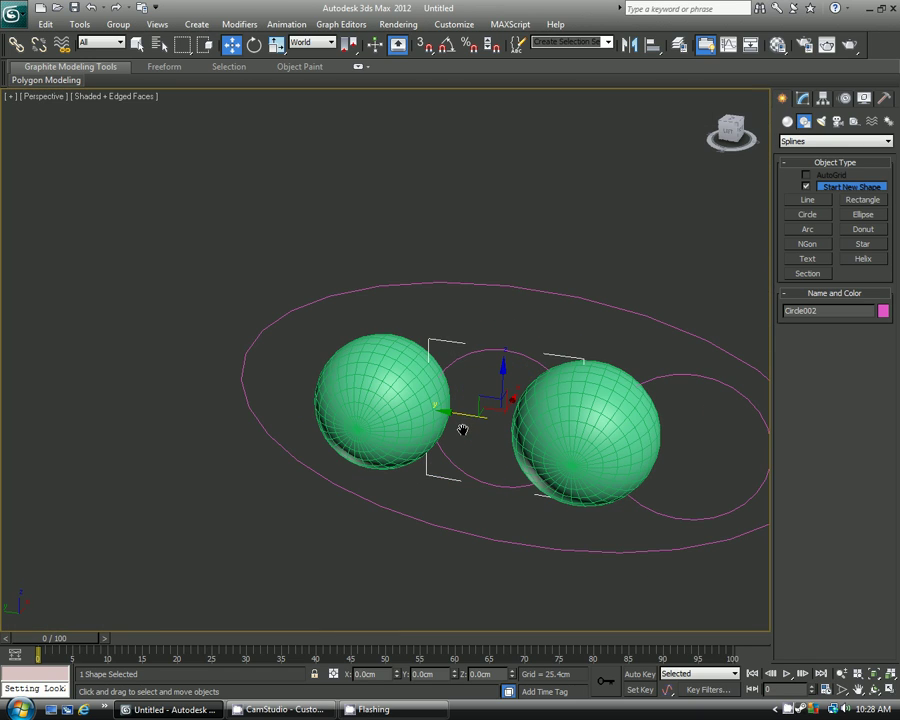
middle_click_drag(418, 397, 348, 382, "alt")
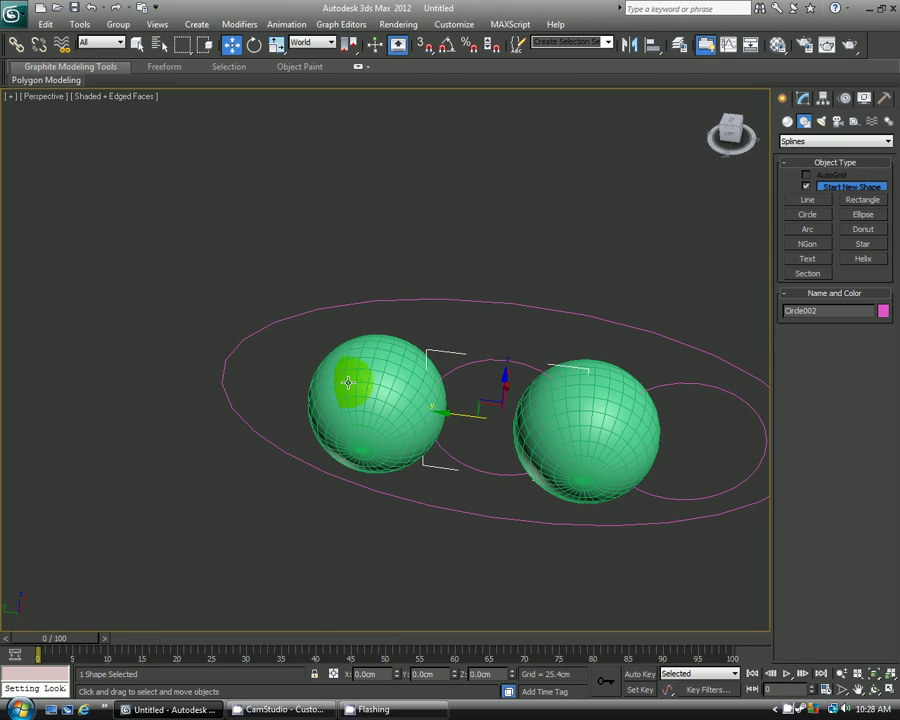
scroll(412, 424, "up", 2)
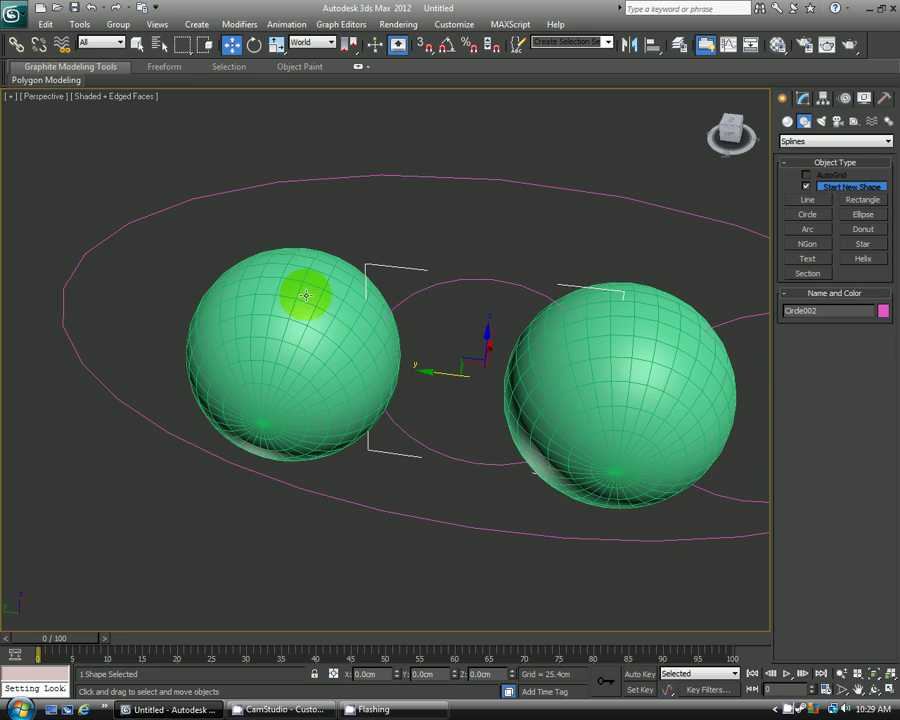
left_click_drag(466, 228, 471, 314)
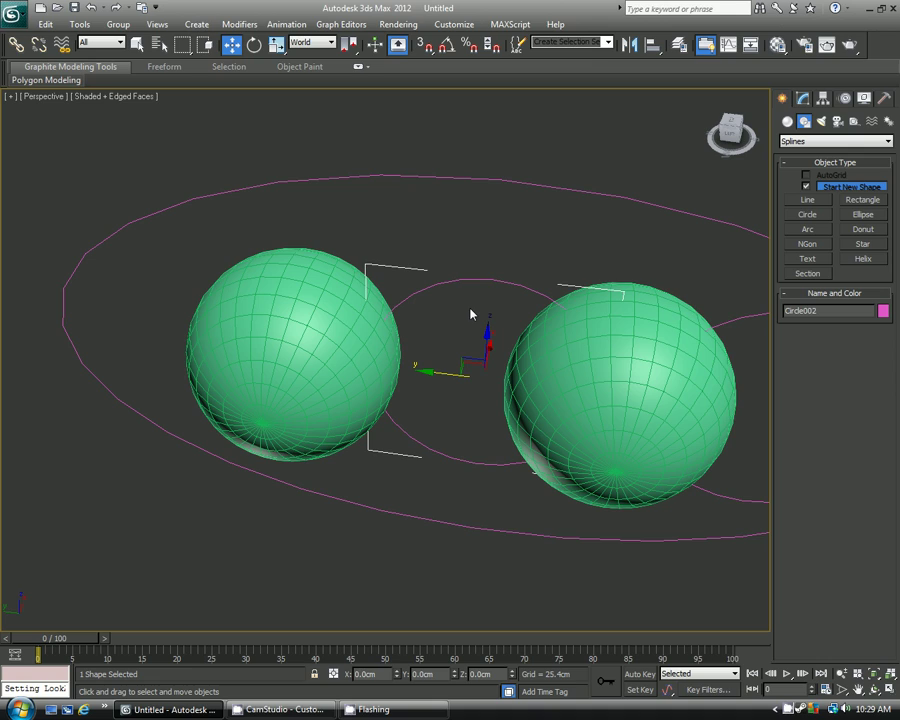
Isolate Circle002 with the R_Eye_Outer_geo sphere in wireframe display.
left_click(222, 287, "ctrl")
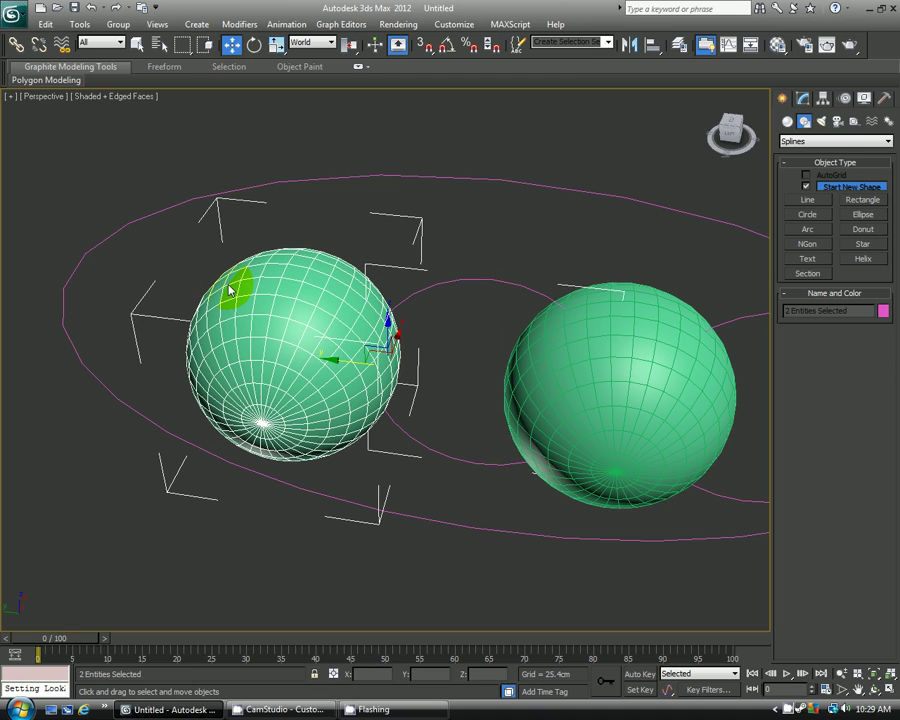
key("alt+q")
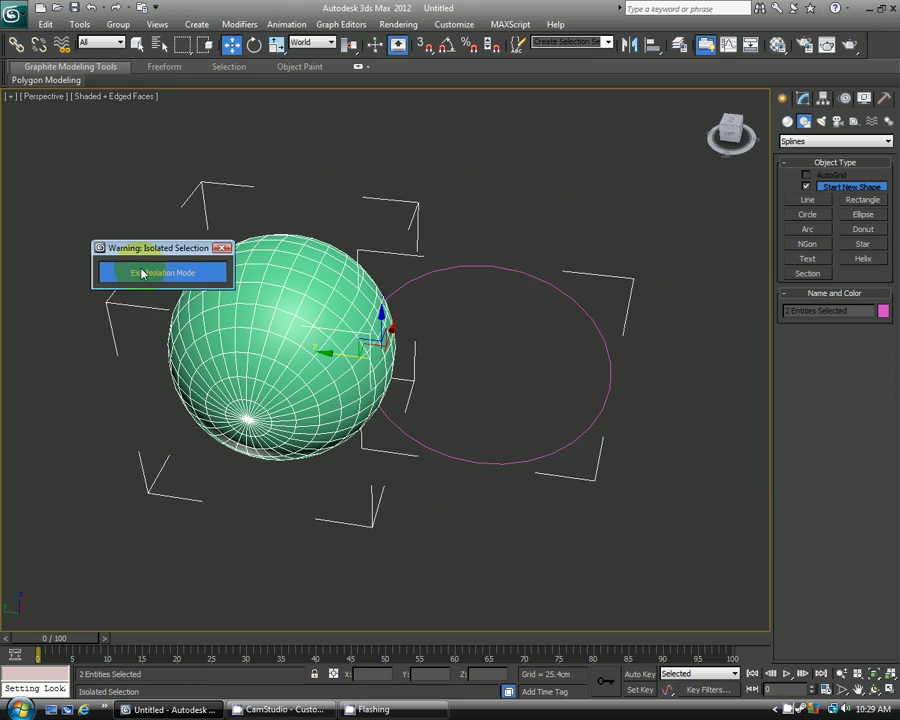
left_click_drag(128, 250, 66, 132)
left_click(454, 193)
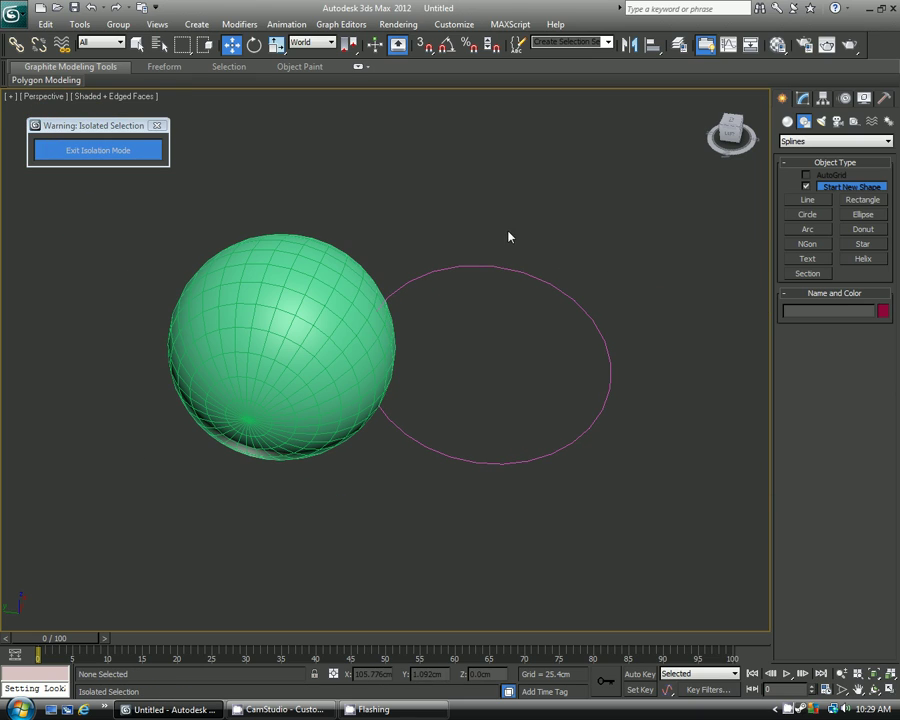
key("F3")
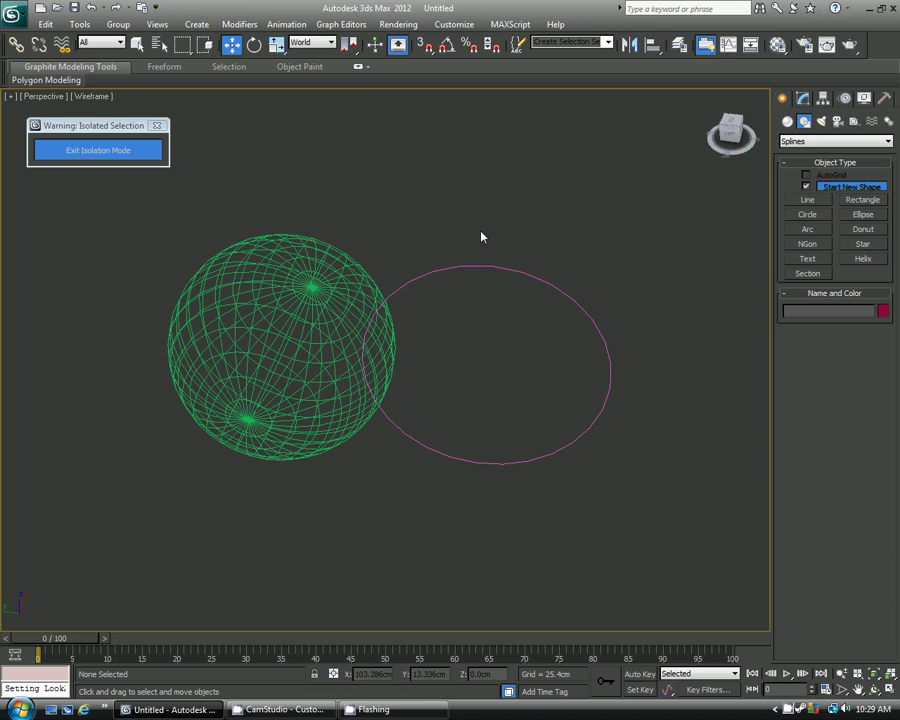
Align Circle002's pivot to the sphere's pivot in X, Y and Z, then exit isolation.
left_click_drag(486, 213, 494, 343)
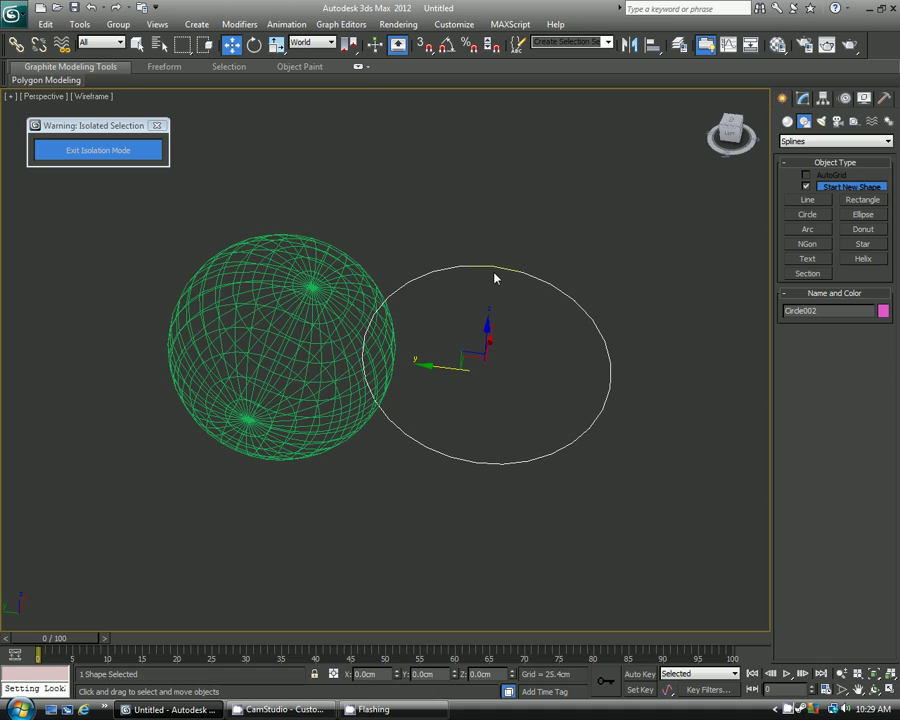
key("alt+a")
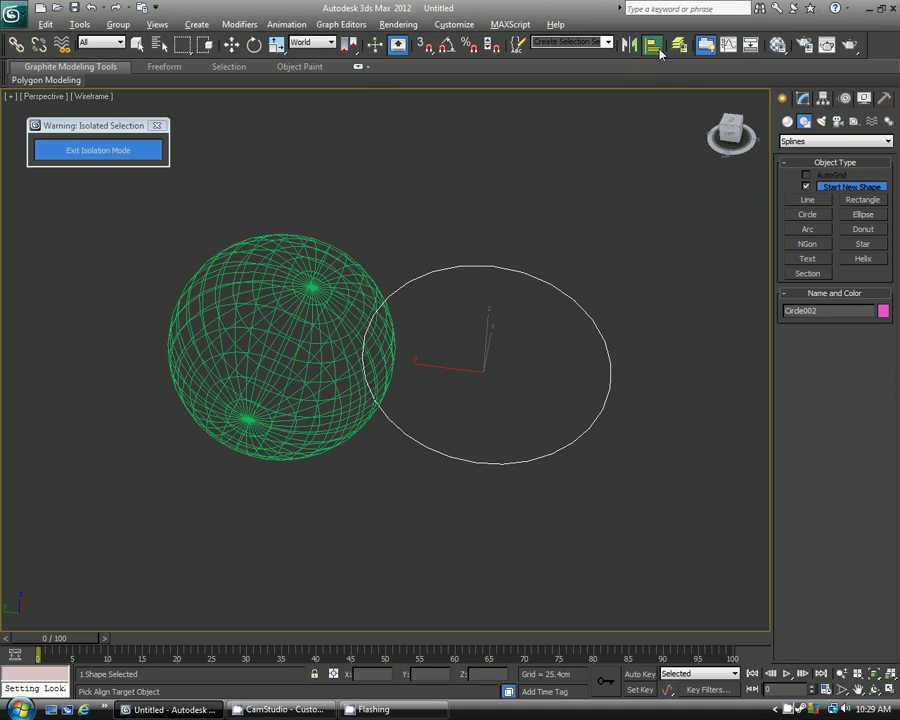
left_click(286, 315)
left_click_drag(418, 195, 511, 212)
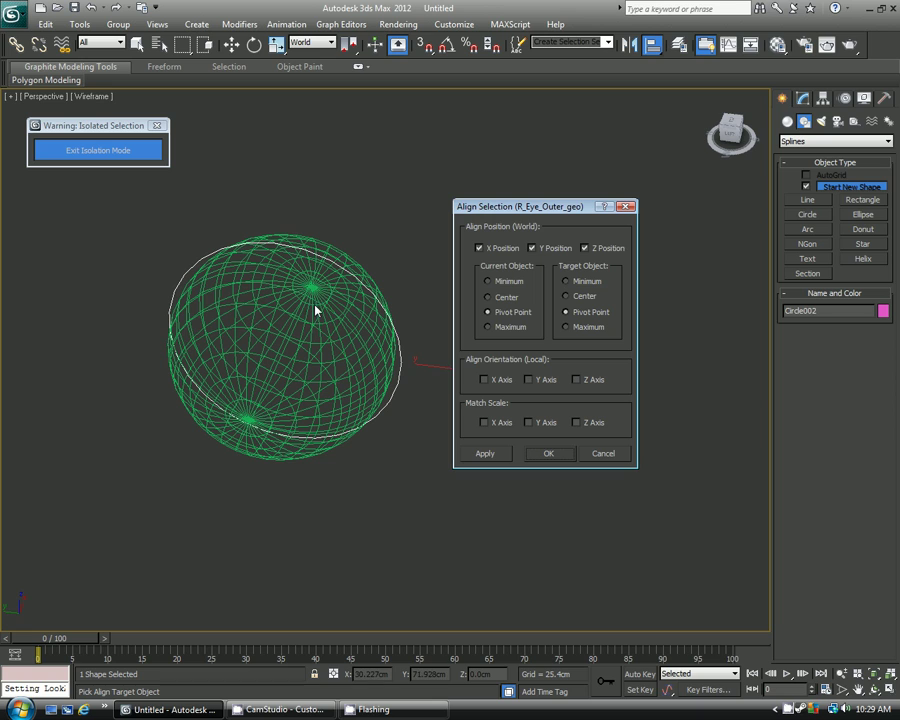
left_click(544, 454)
left_click(118, 150)
Isolate Circle003 together with the other eye sphere and reselect the circle.
left_click(507, 287)
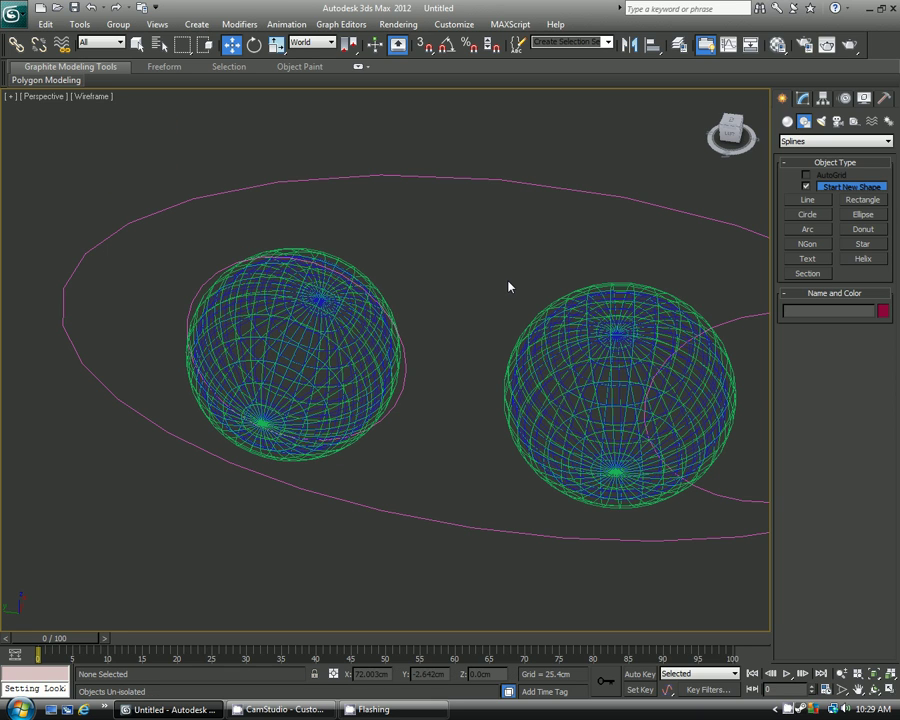
middle_click_drag(461, 295, 309, 263)
left_click_drag(661, 269, 671, 345)
left_click(510, 275, "ctrl")
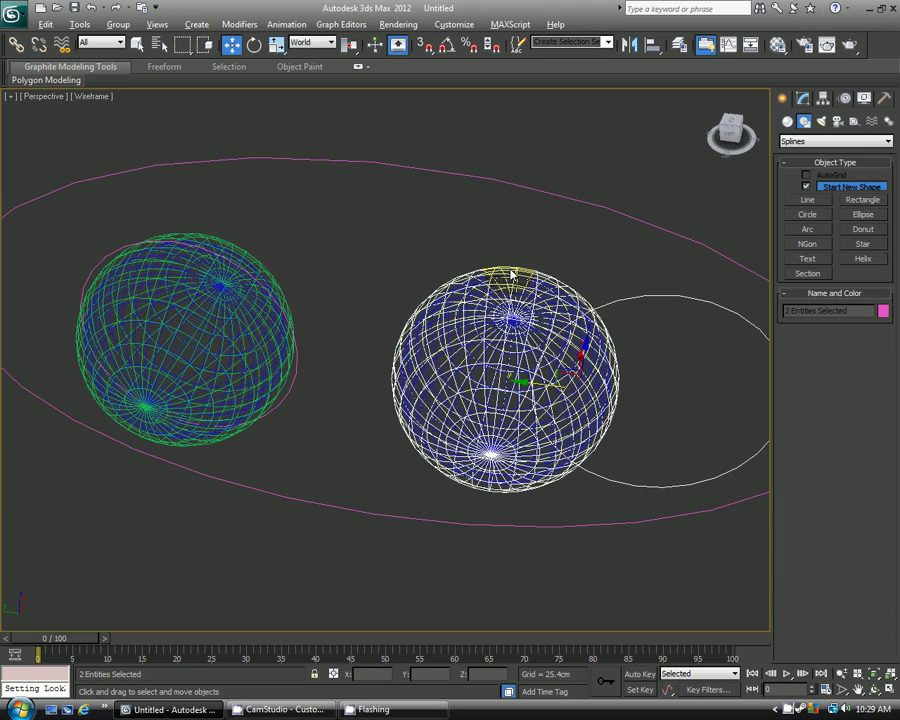
key("alt+q")
left_click(565, 255)
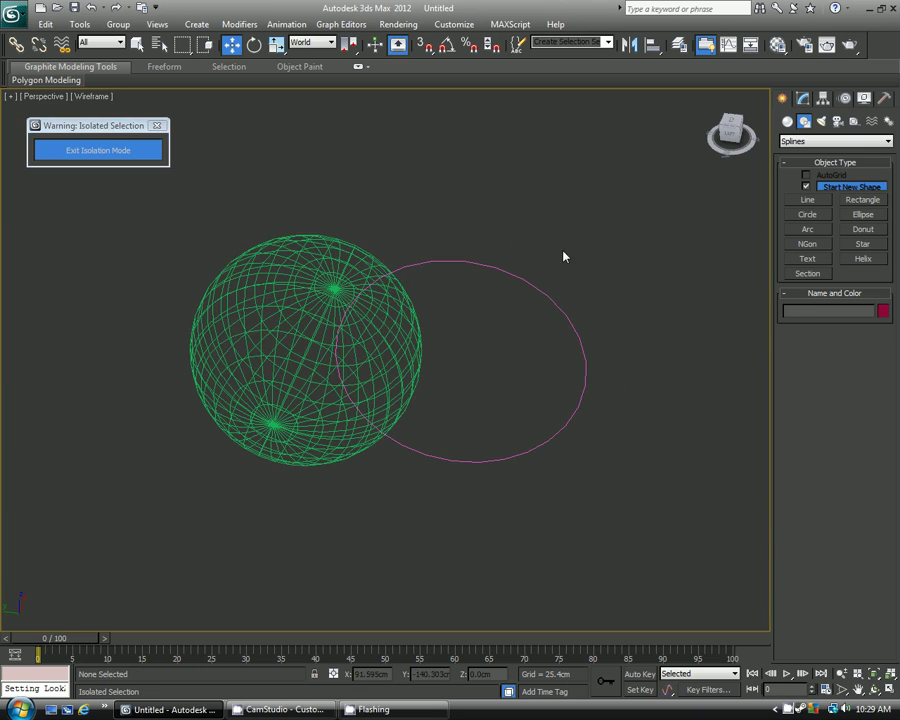
left_click_drag(566, 241, 523, 357)
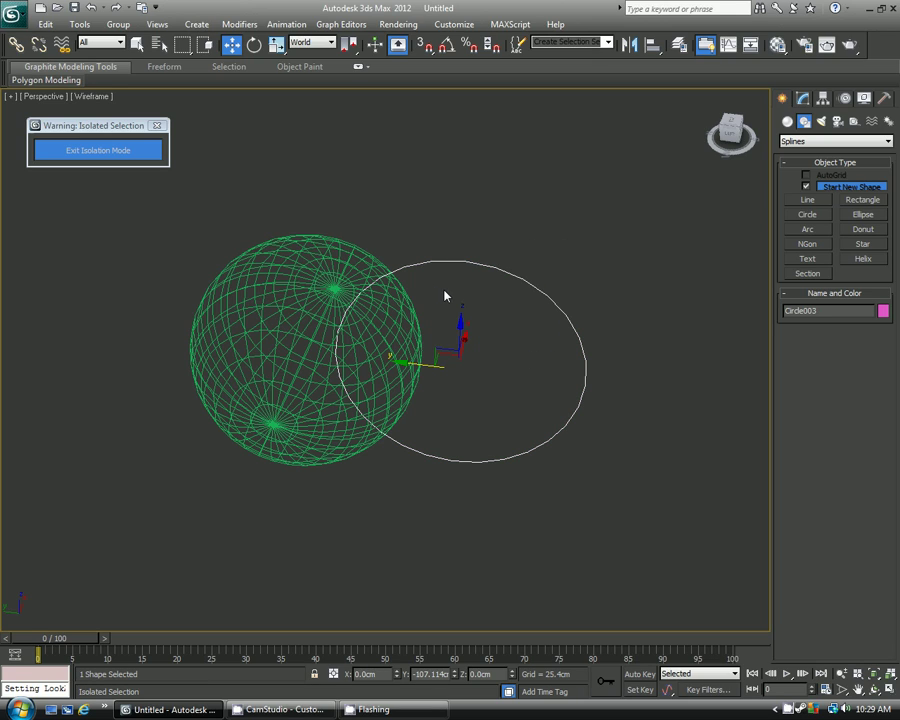
Align Circle003's pivot to L_Eye_Outer_geo in X, Y and Z, exit isolation, and reselect it.
key("alt+a")
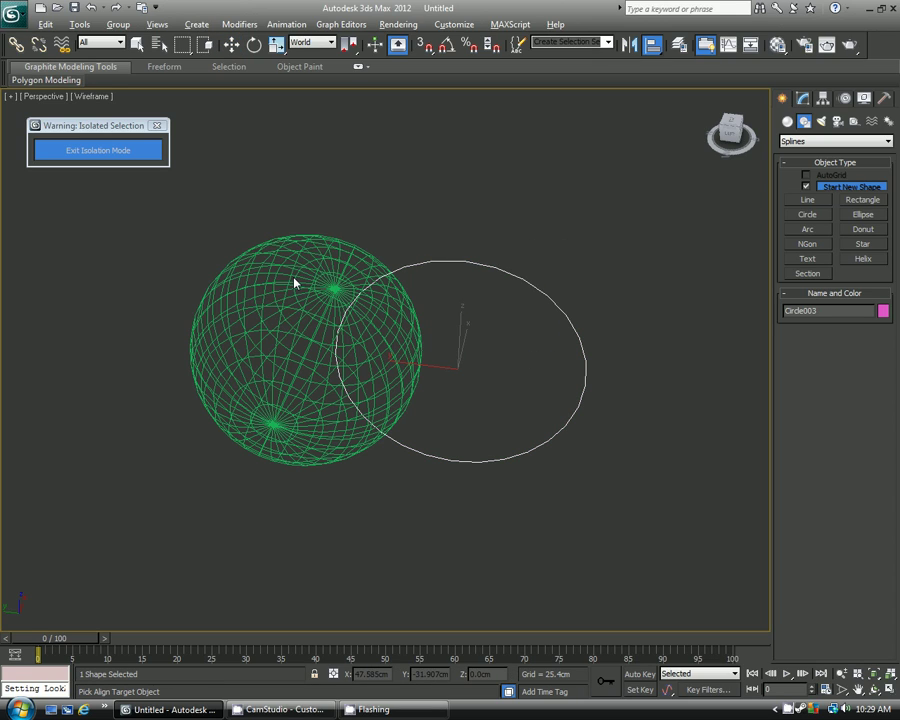
left_click(294, 283)
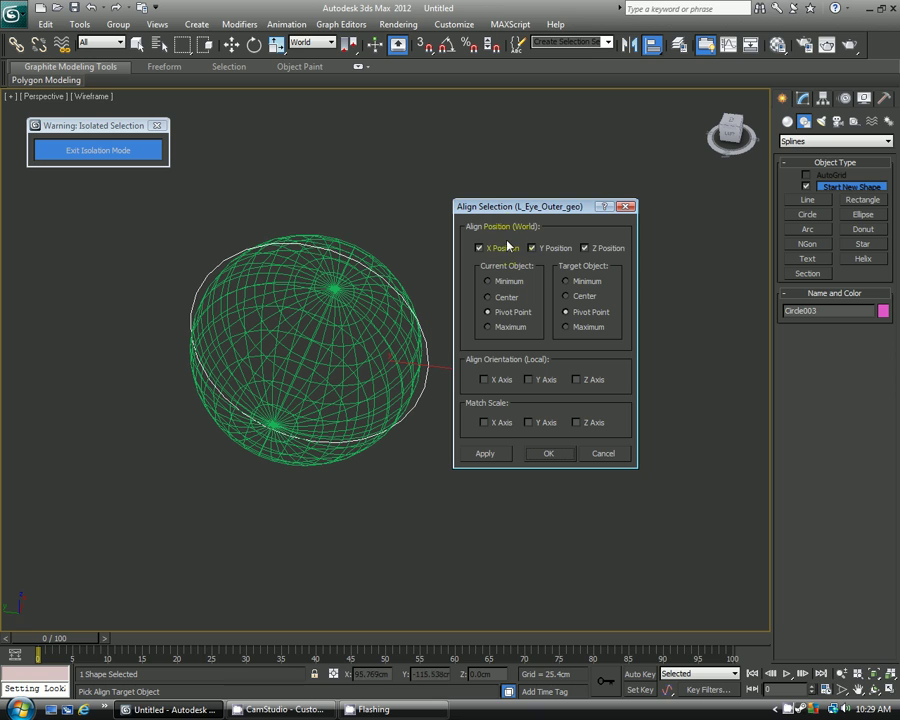
left_click(548, 453)
left_click(545, 385)
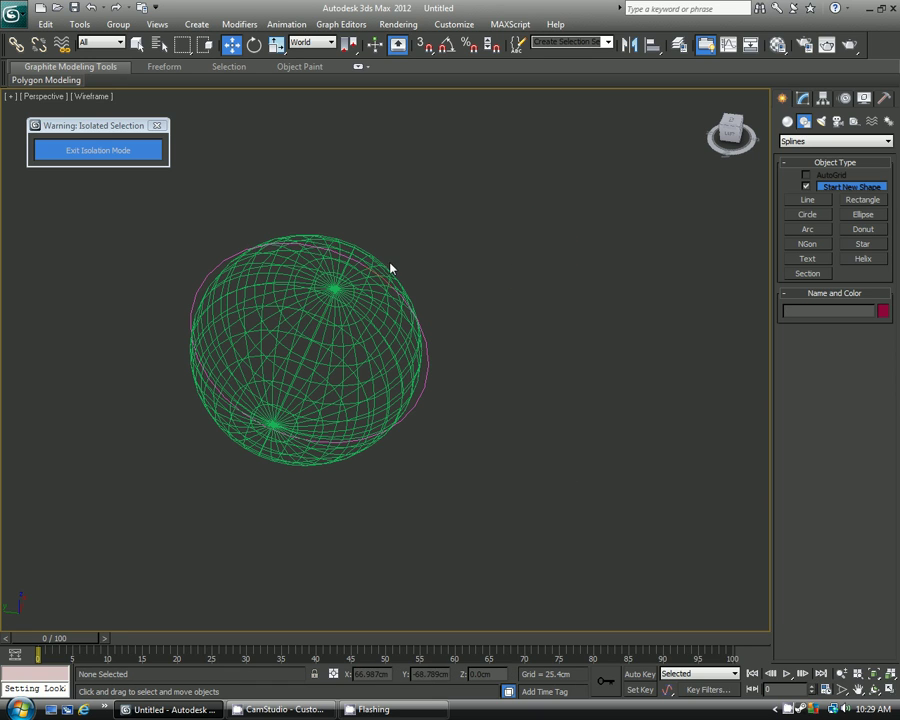
left_click(104, 153)
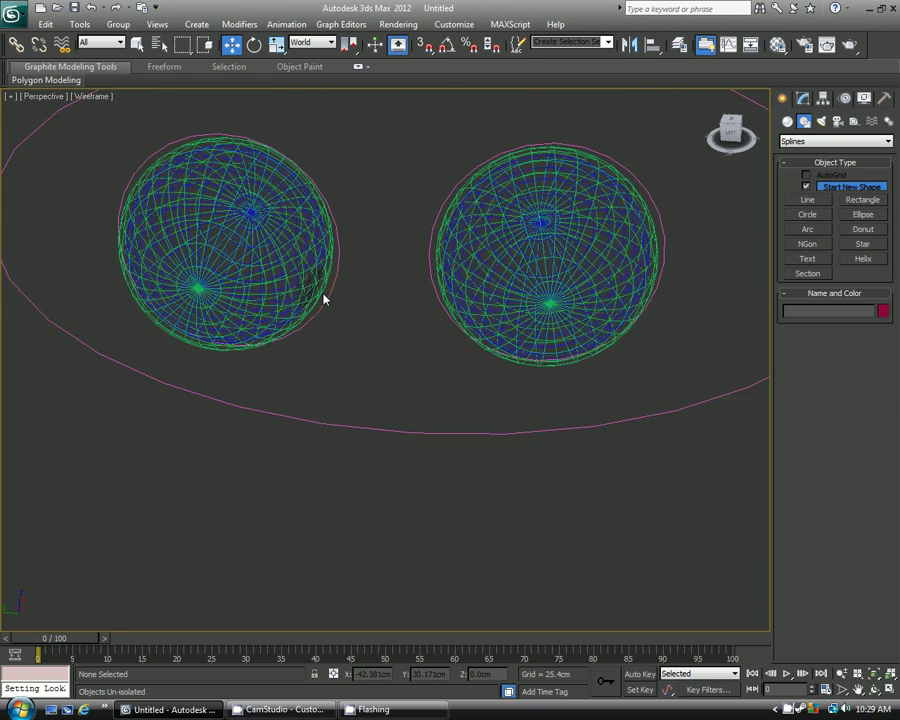
scroll(351, 293, "down", 5)
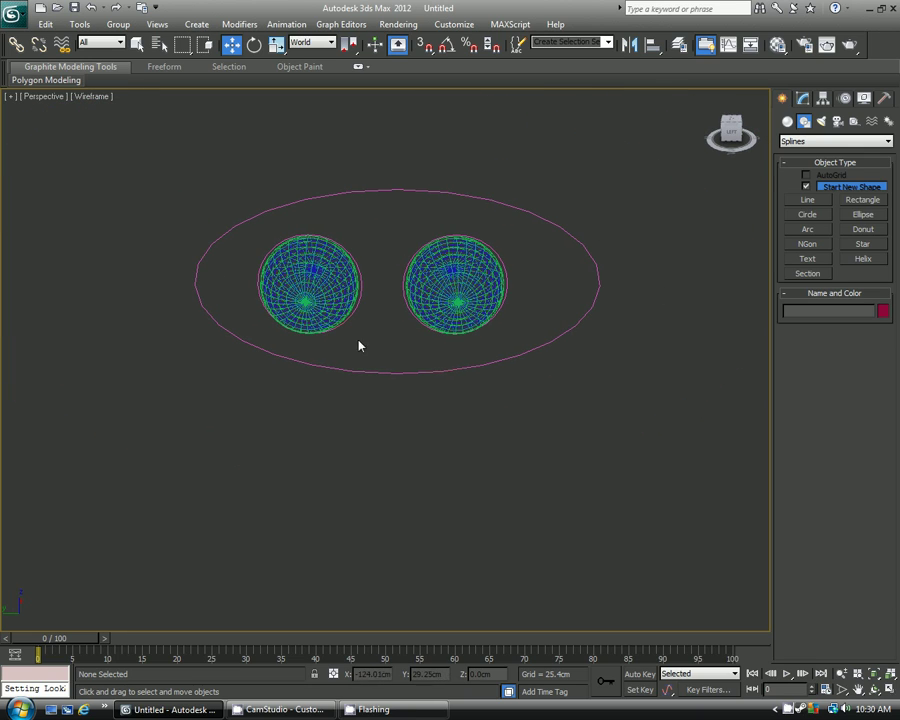
left_click(407, 262)
scroll(352, 313, "up", 3)
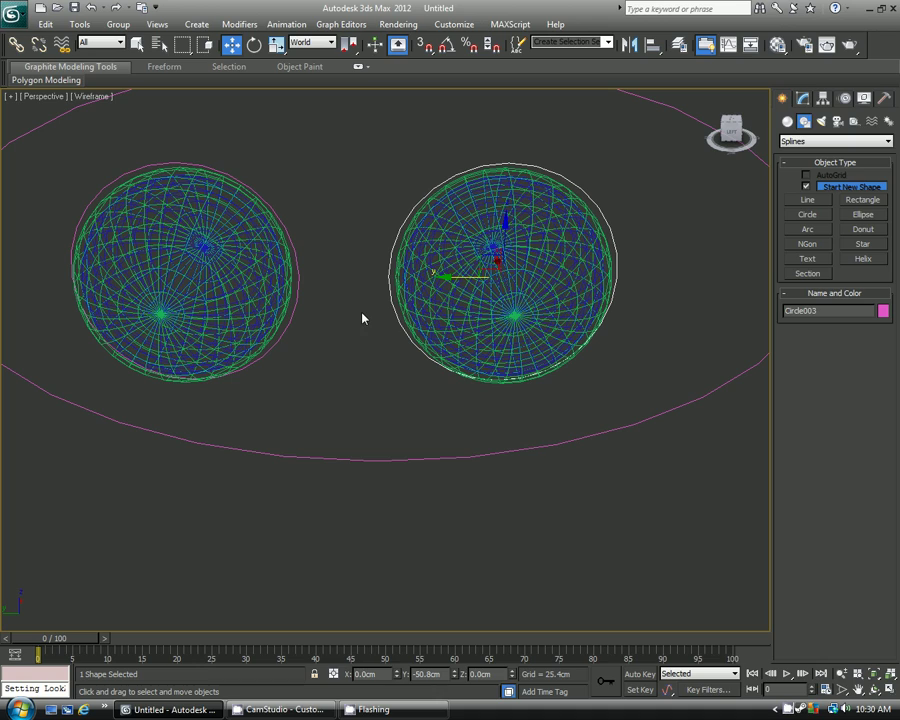
left_click(884, 98)
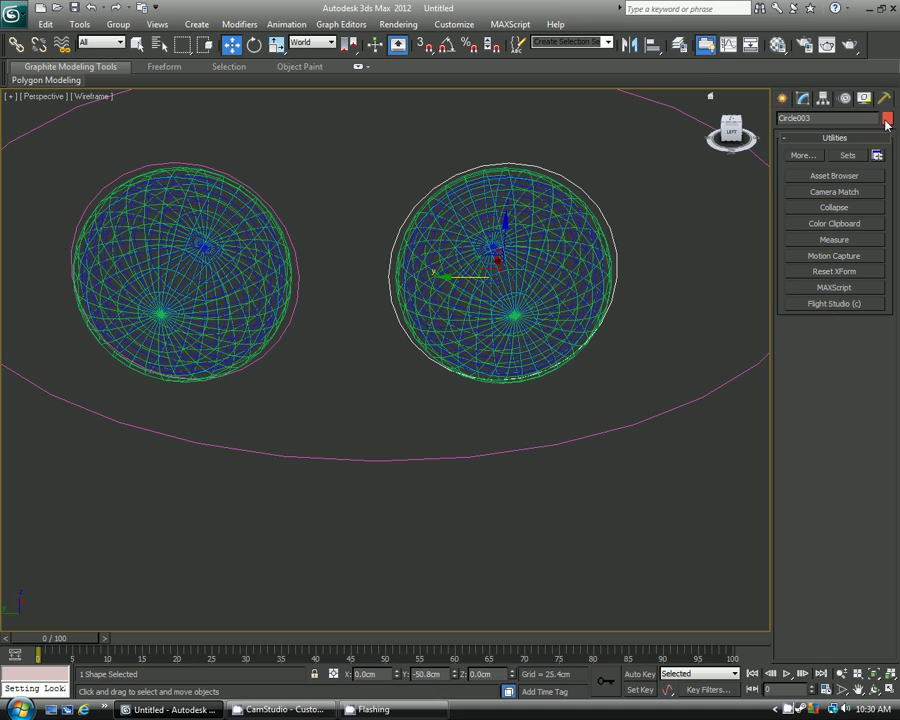
Set Circle003's object colour to purple.
left_click(886, 119)
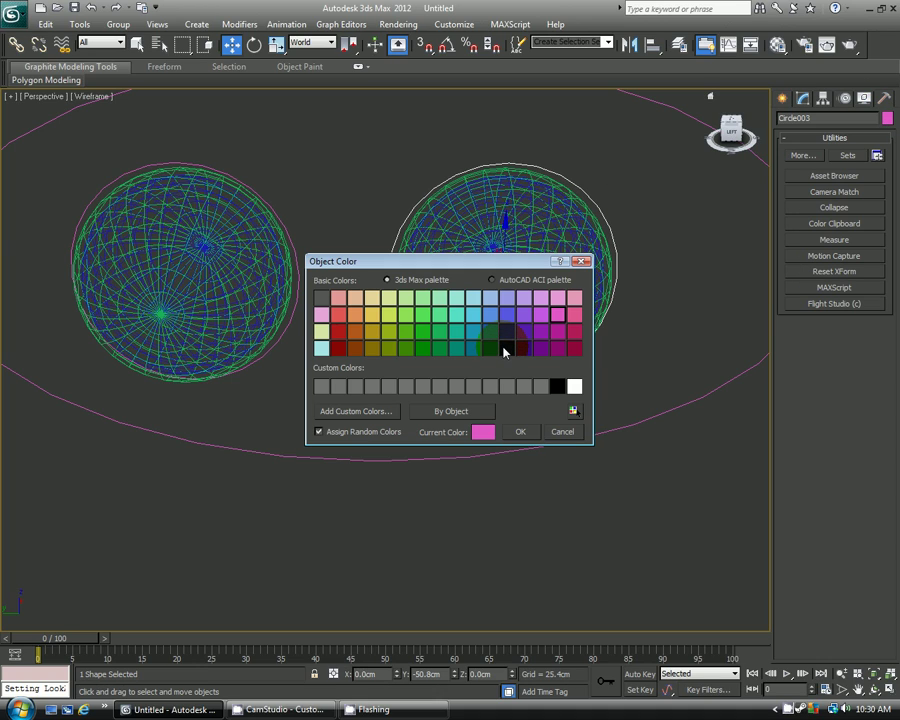
left_click(506, 349)
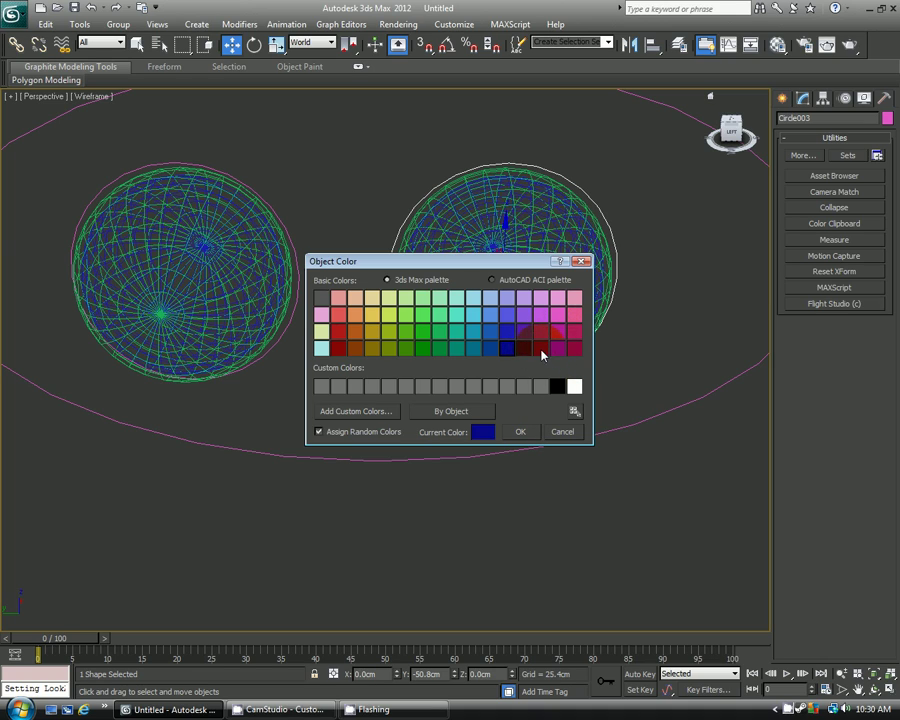
left_click(557, 348)
left_click(520, 432)
left_click(322, 155)
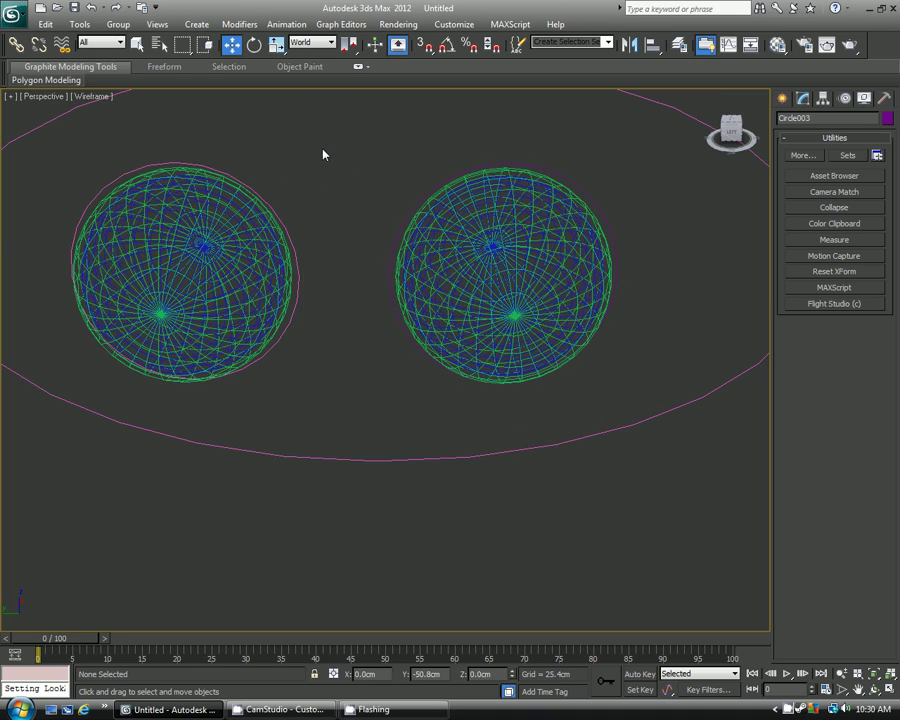
Set Circle002's object colour to brown.
left_click(228, 174)
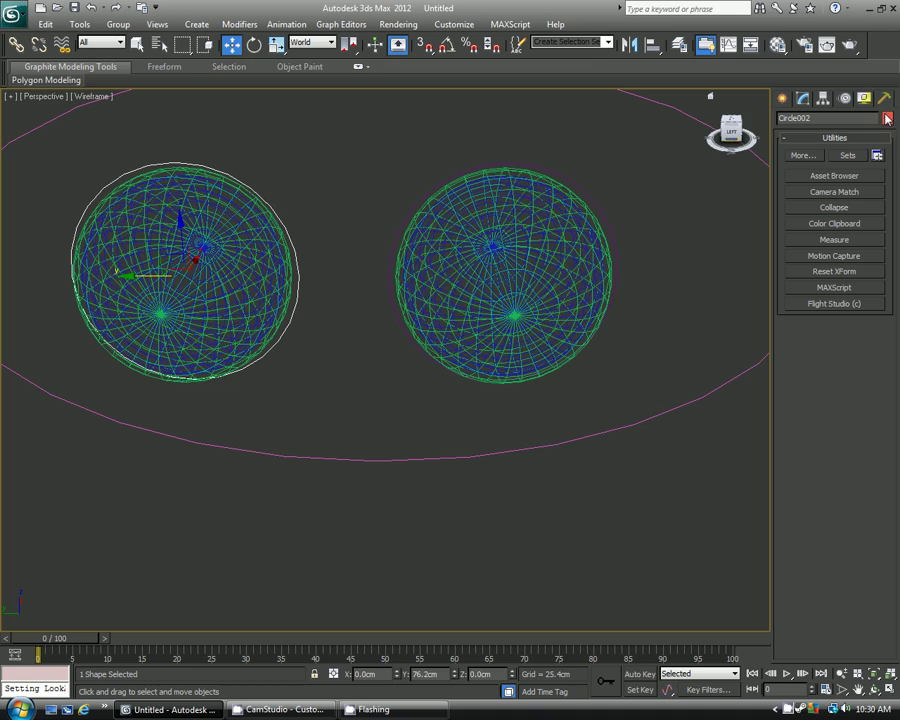
left_click(886, 118)
left_click(355, 348)
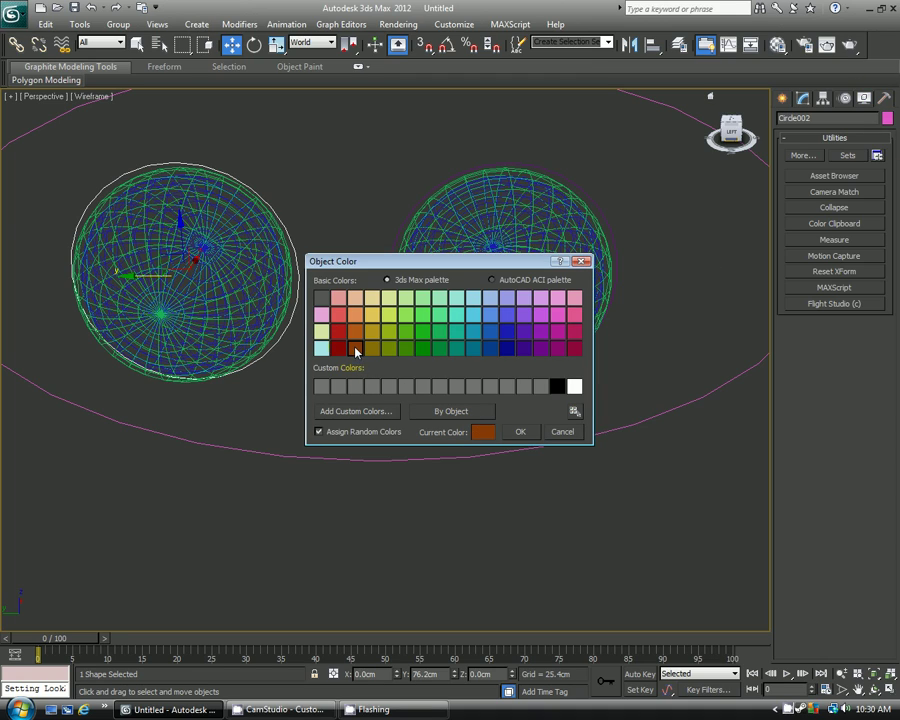
left_click(519, 432)
left_click(344, 236)
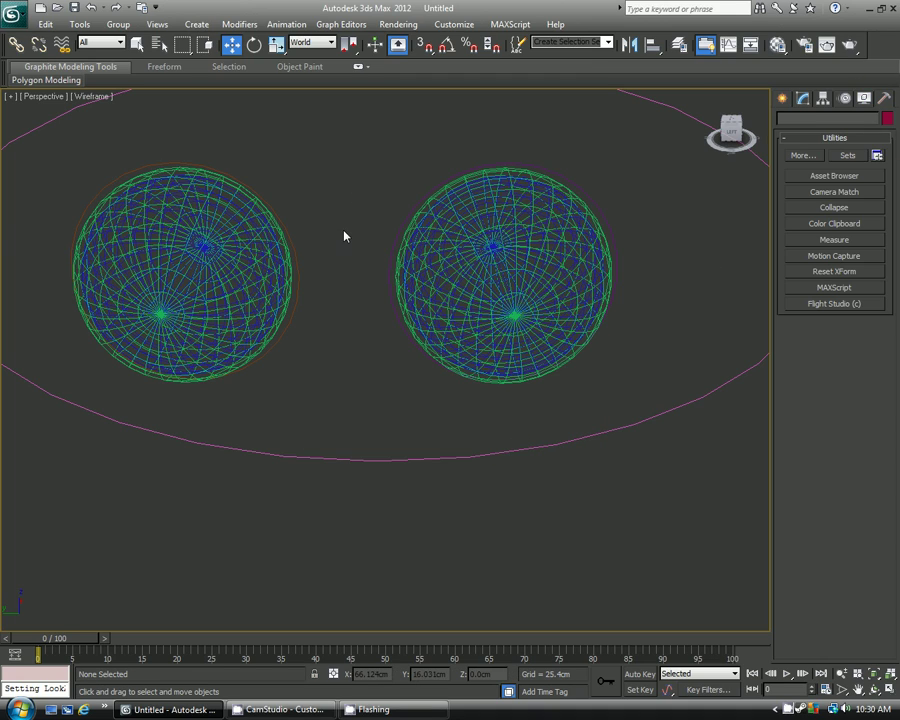
left_click(276, 211)
Name the selected circle R_Eye_CTRL and paste that name onto the right-sphere circle.
left_click(803, 100)
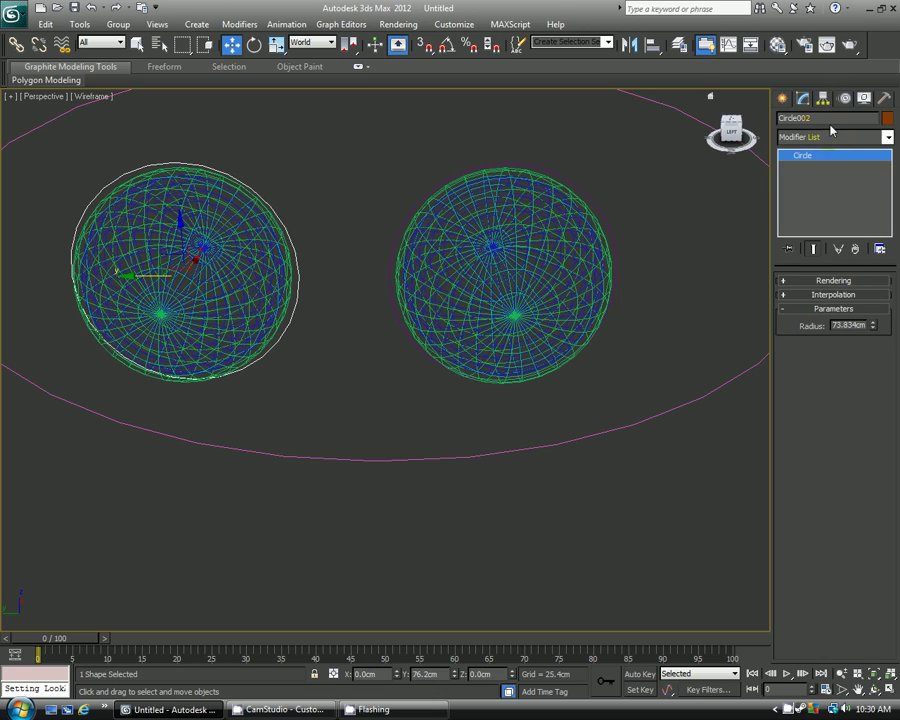
type("R_EYE")
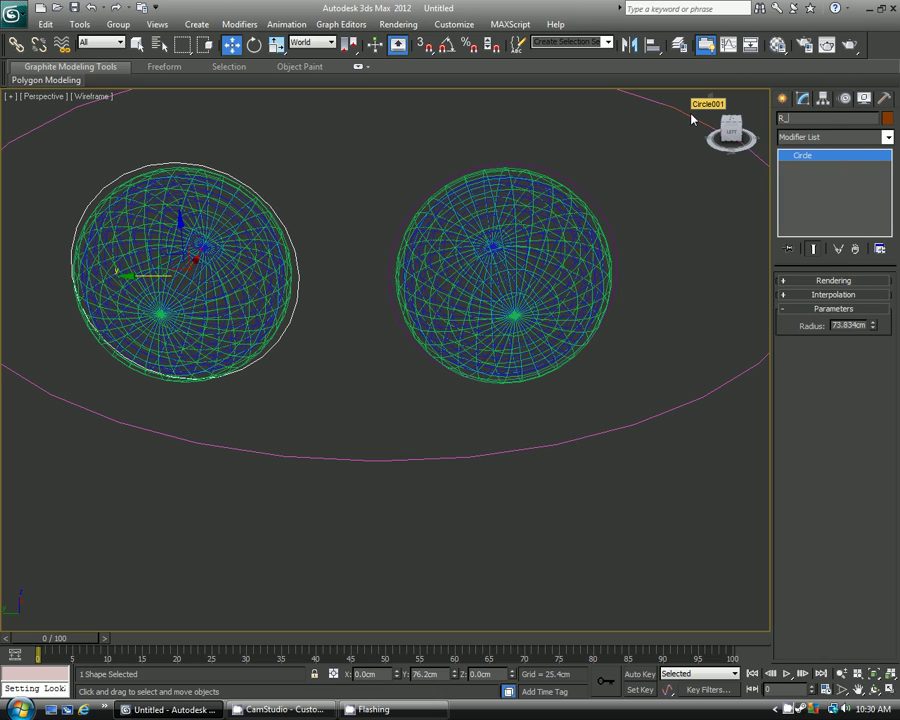
key("BackSpace")
key("BackSpace")
type("ye_CTRL")
double_click(821, 121)
key("ctrl+c")
left_click(577, 194)
double_click(840, 120)
key("ctrl+v")
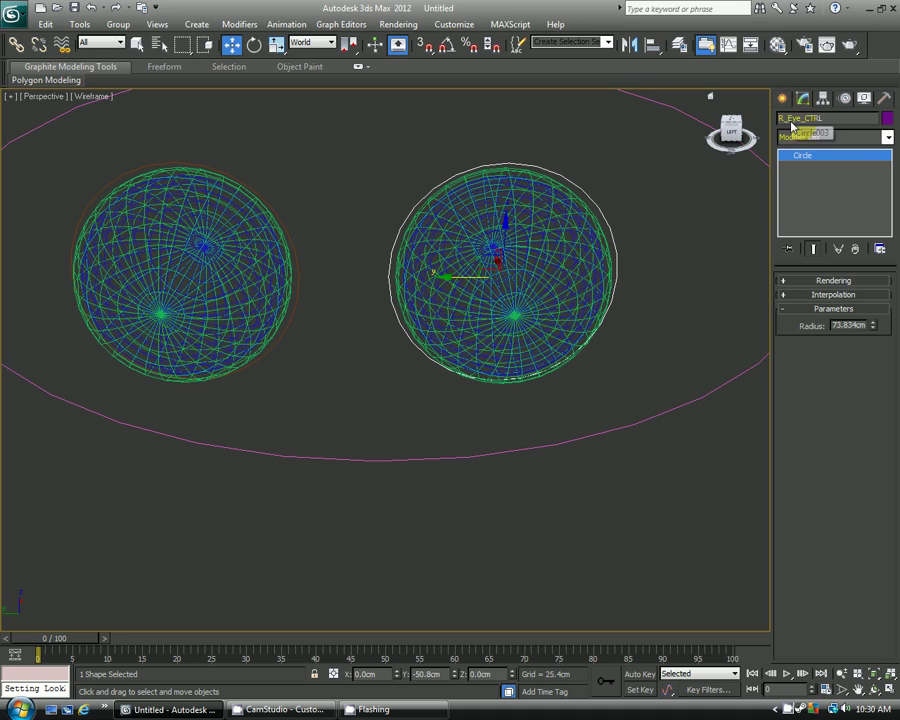
Rename the large outline circle Circle001 by entering R_Eye_CTRL.
left_click(728, 126)
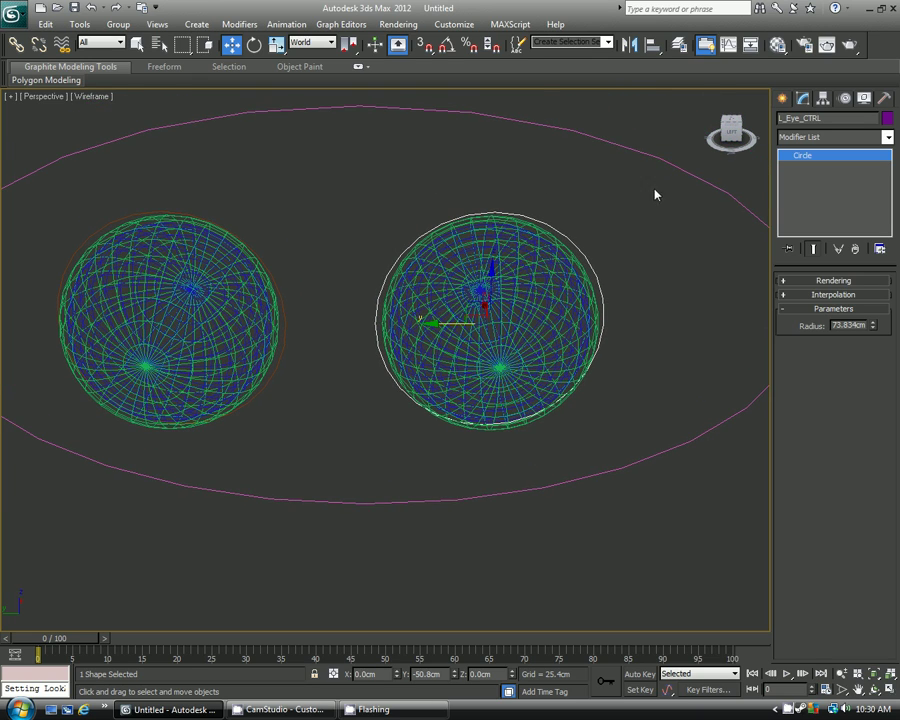
left_click_drag(617, 193, 618, 193)
double_click(840, 120)
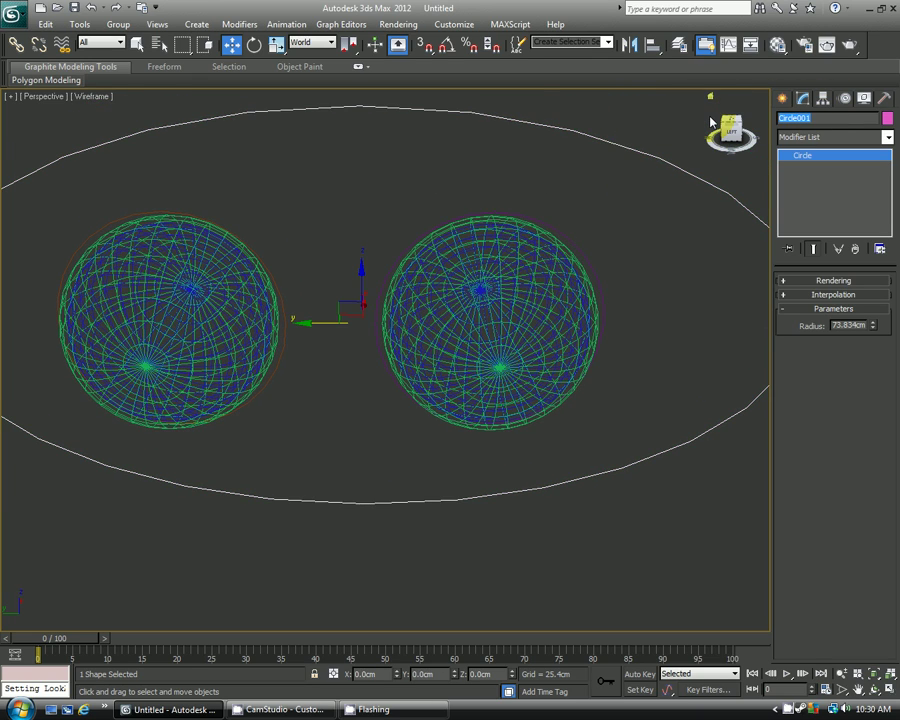
type("R_Eye_CTRL")
left_click(510, 170)
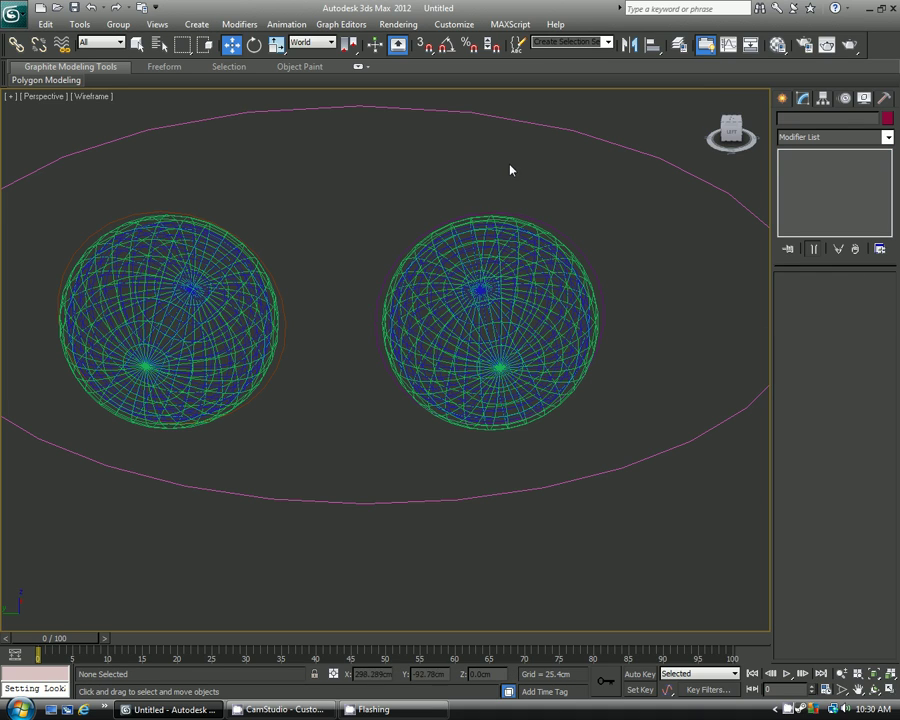
middle_click_drag(340, 202, 392, 199)
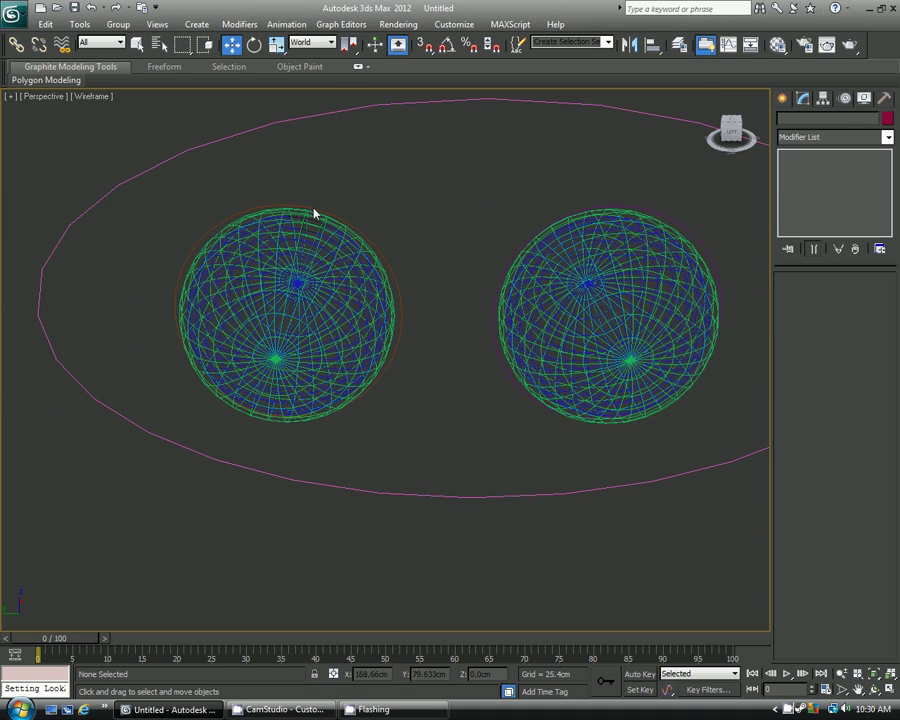
Select the left outer eye sphere R_Eye_Outer_geo and rotate it.
left_click(301, 253)
left_click(398, 201)
middle_click_drag(237, 247, 287, 267)
left_click(288, 280)
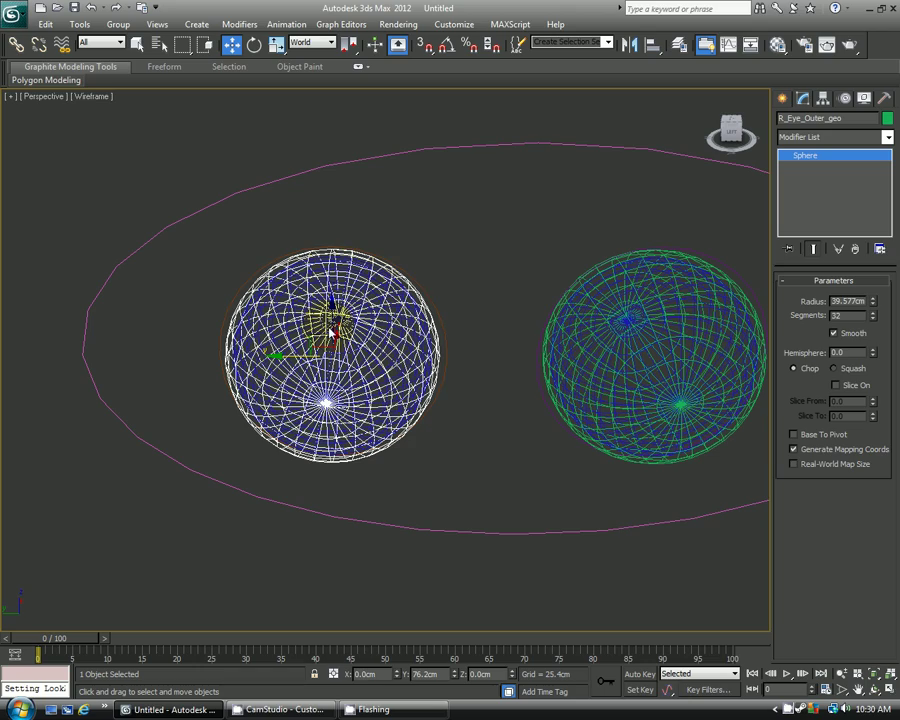
scroll(338, 322, "up", 6)
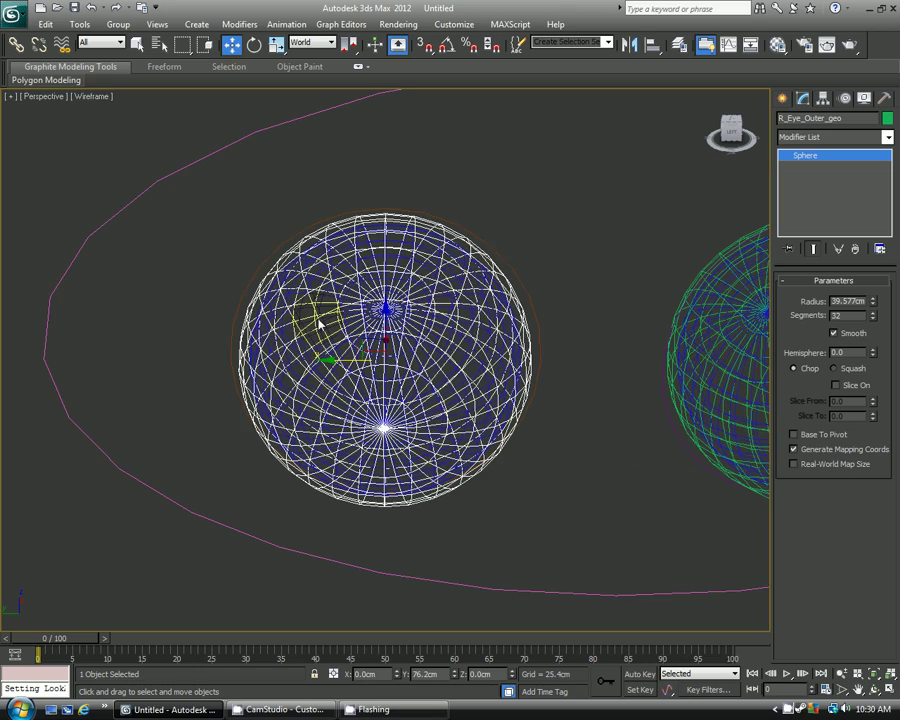
key("e")
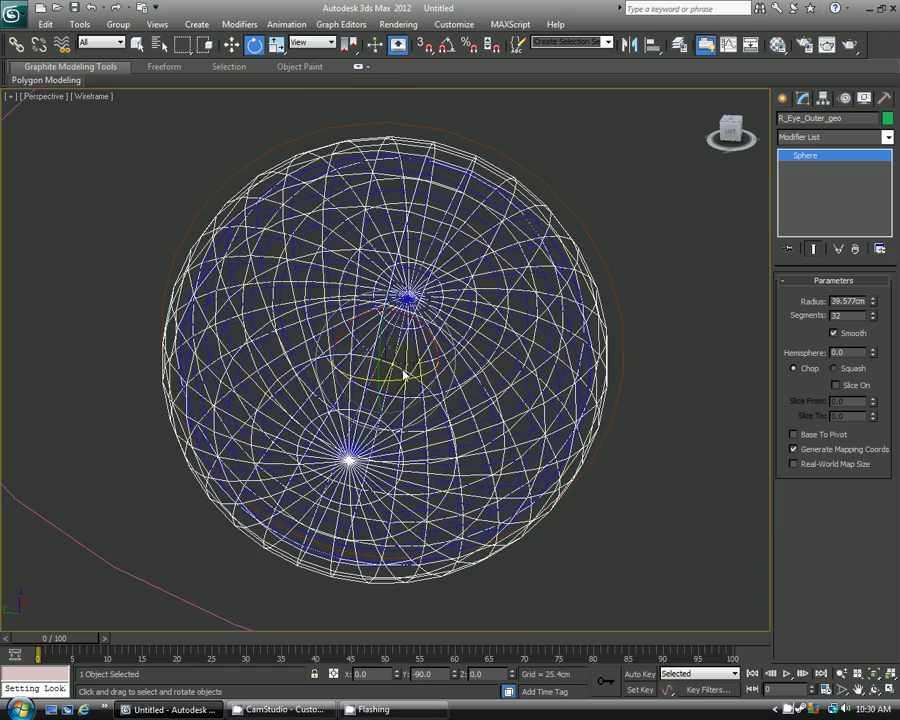
left_click_drag(398, 362, 414, 376)
Open Schematic View of the scene objects.
left_click(751, 53)
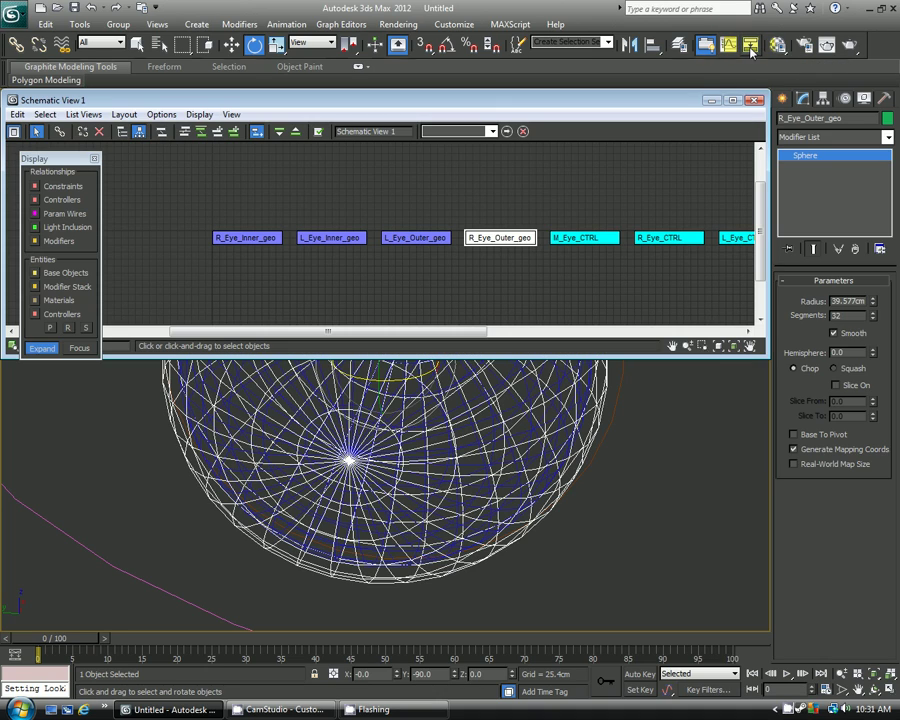
left_click(402, 287)
scroll(475, 293, "down", 1)
middle_click_drag(475, 293, 378, 278)
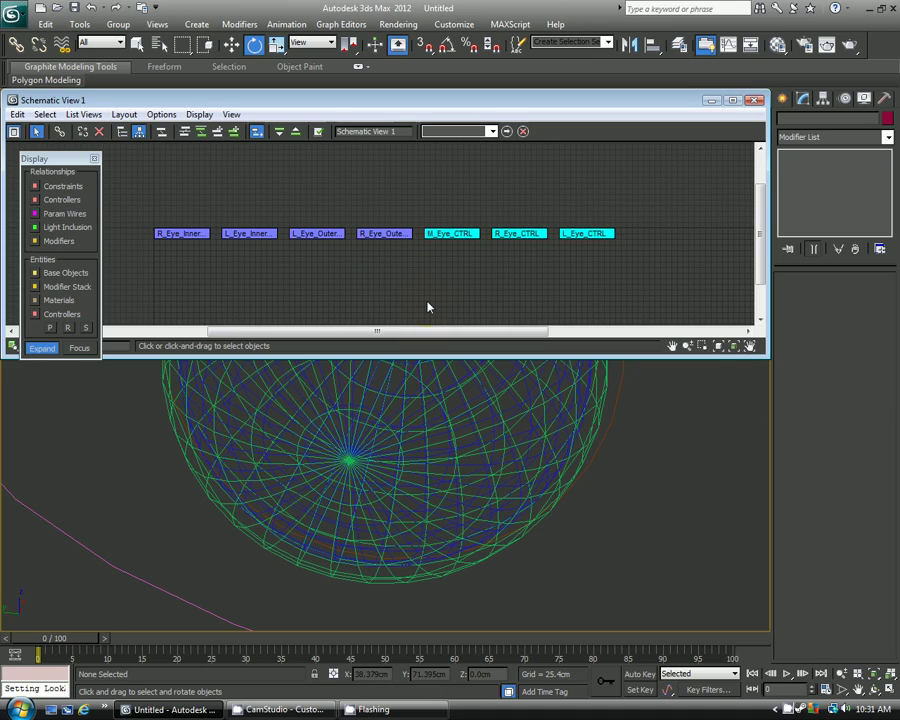
middle_click_drag(440, 424, 393, 405, "alt")
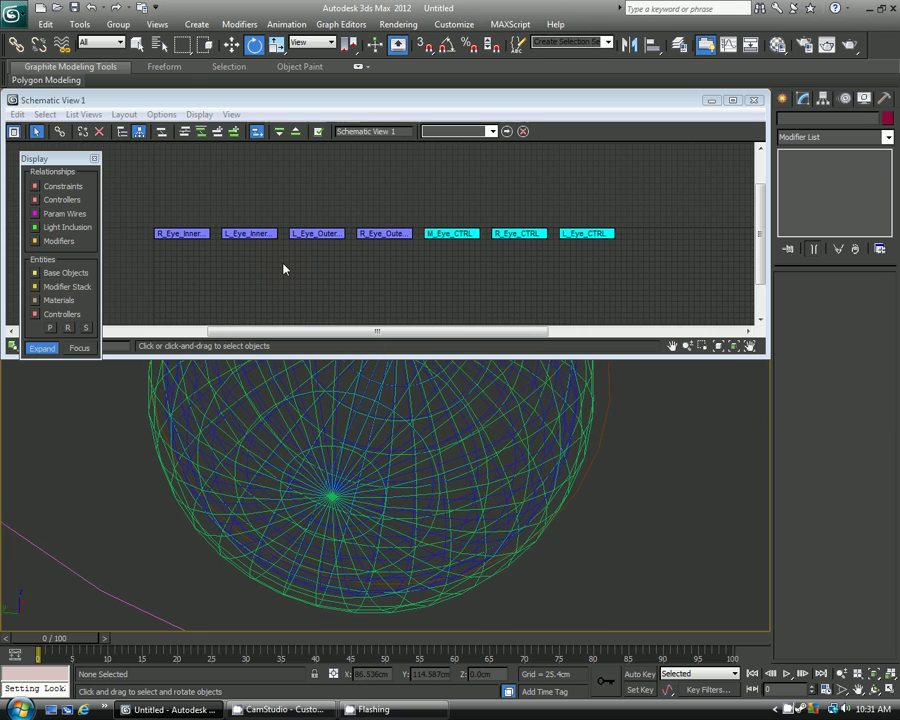
Arrange the R_Eye_Inner node on its own row beneath R_Eye_Outer.
left_click_drag(187, 235, 186, 270)
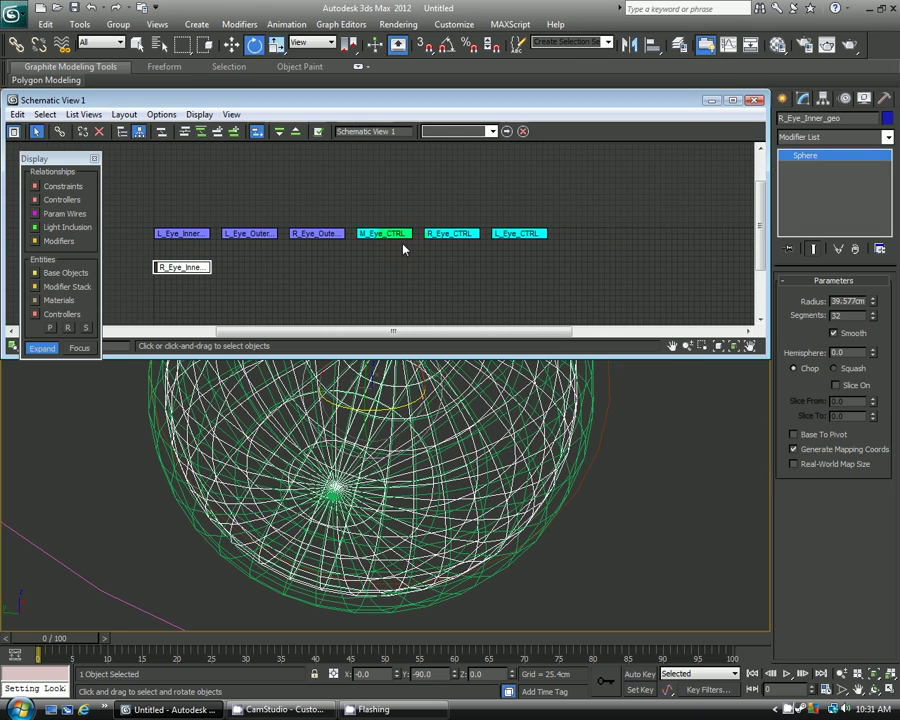
left_click(307, 245)
left_click_drag(313, 239, 298, 286)
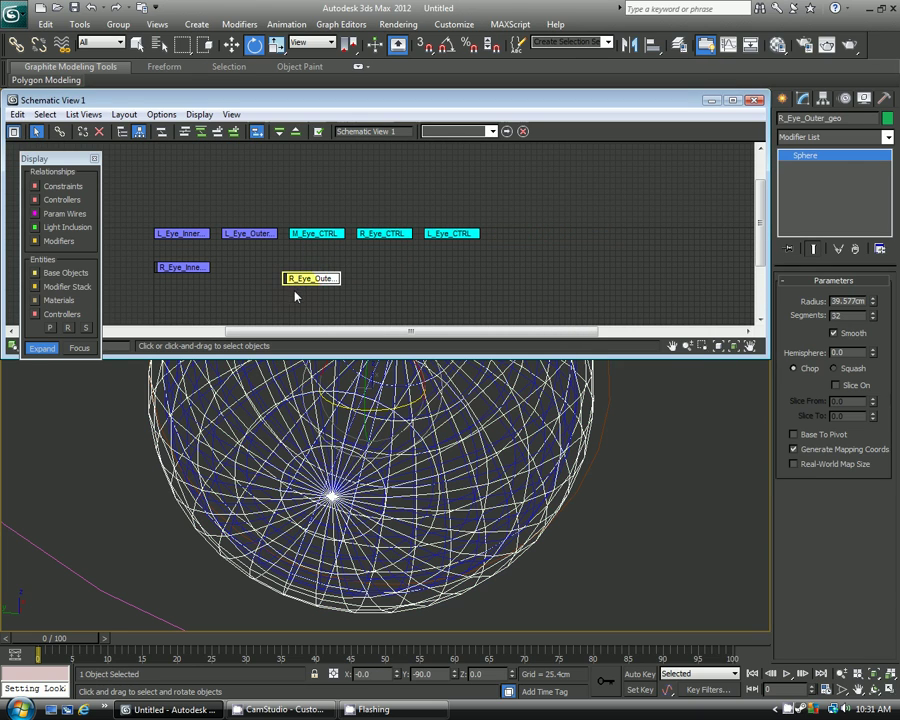
middle_click_drag(296, 296, 288, 258)
left_click_drag(186, 232, 302, 269)
left_click(308, 243)
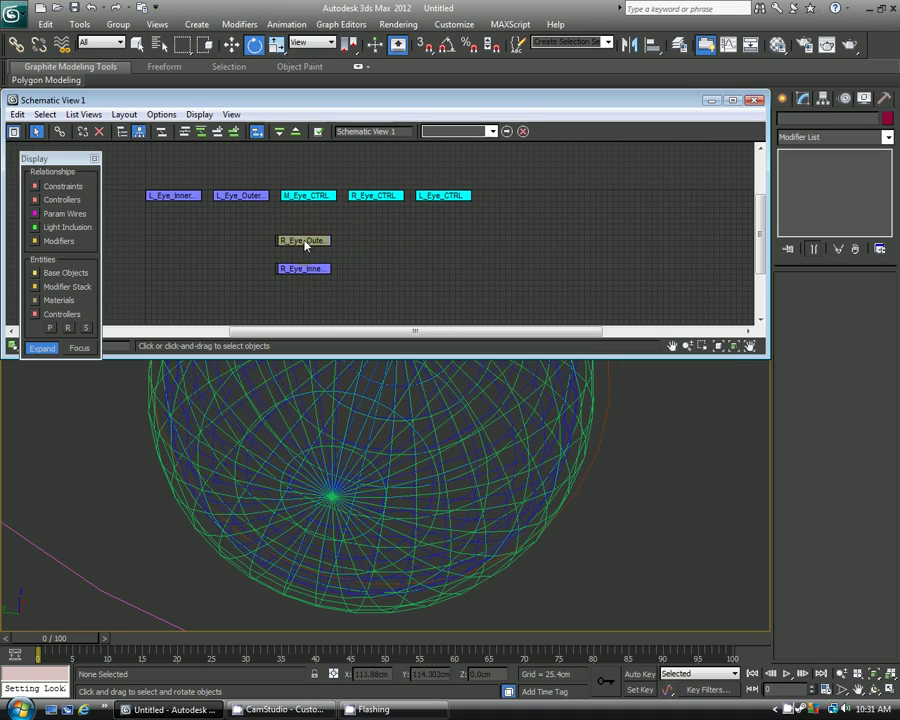
left_click_drag(305, 245, 308, 249)
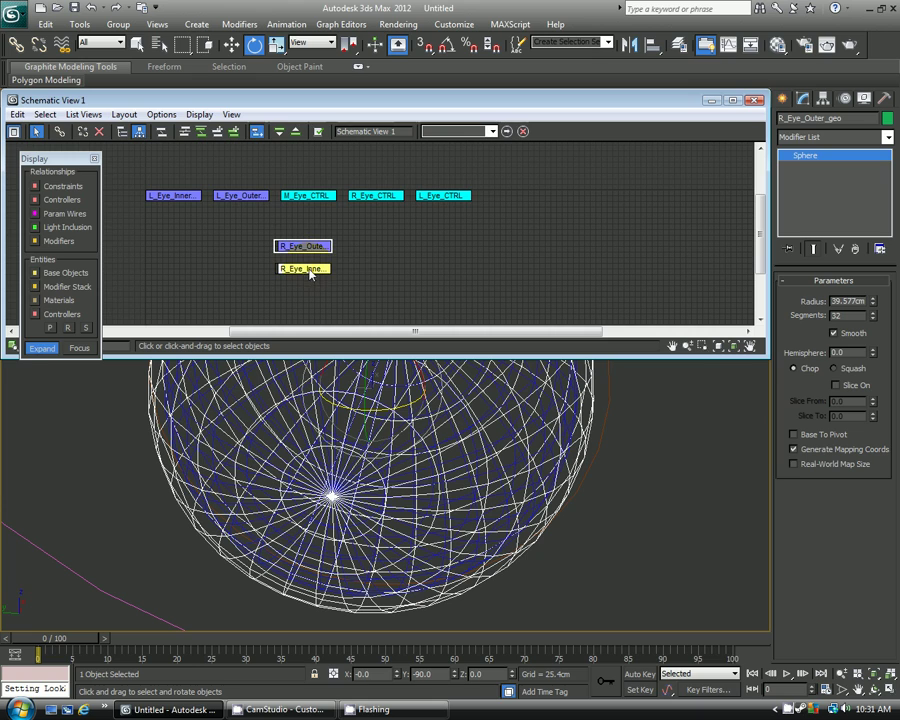
Link R_Eye_Outer_geo and R_Eye_Inner_geo together using Connect mode.
left_click(308, 271)
left_click(298, 268)
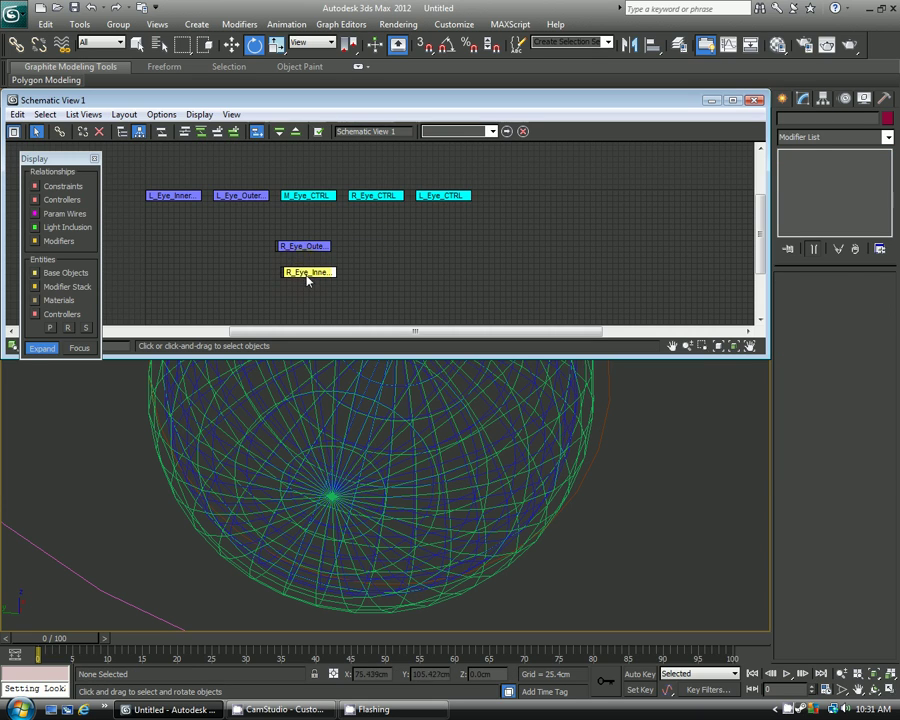
left_click_drag(306, 276, 306, 281)
left_click(356, 252)
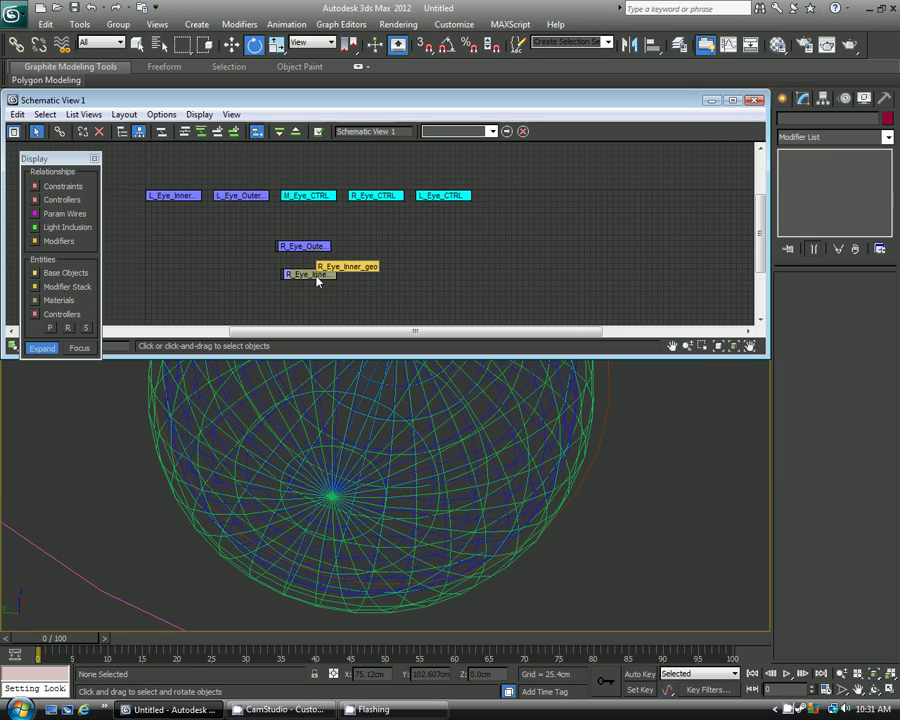
left_click(305, 284)
left_click(336, 278)
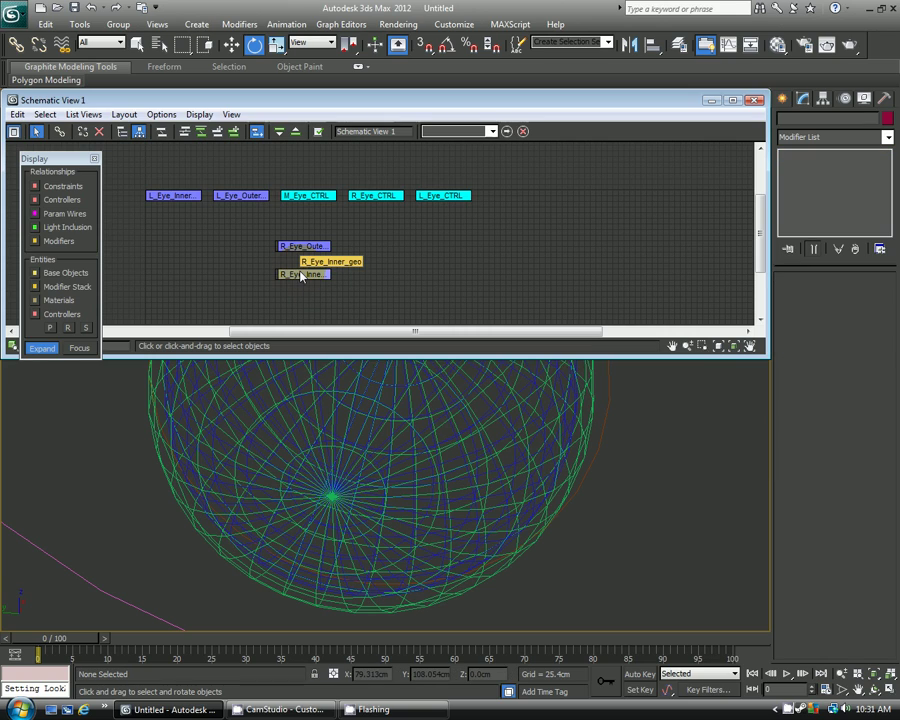
left_click(302, 274)
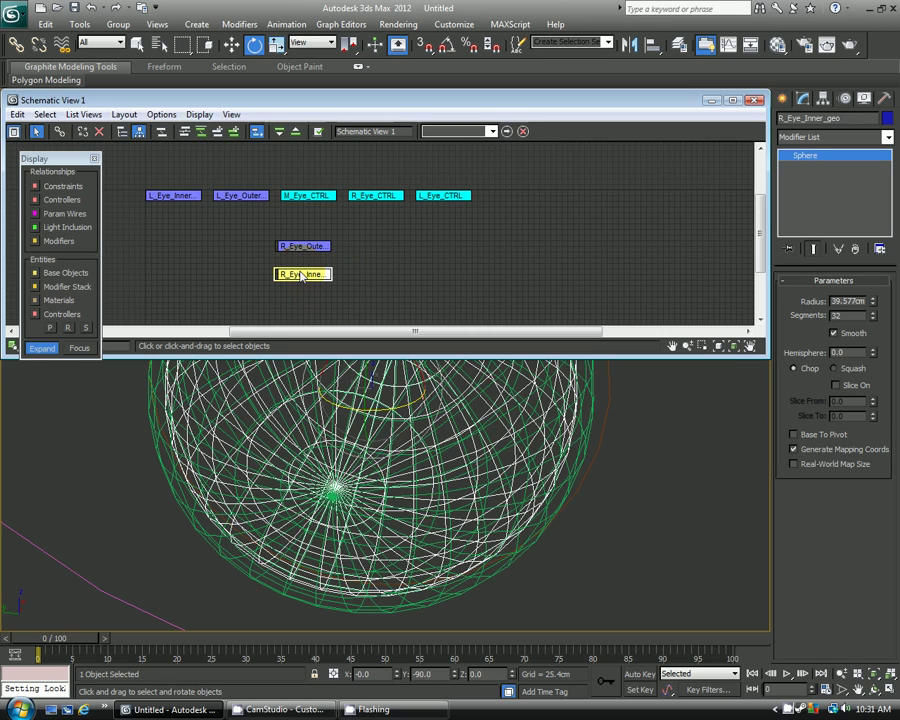
left_click(61, 139)
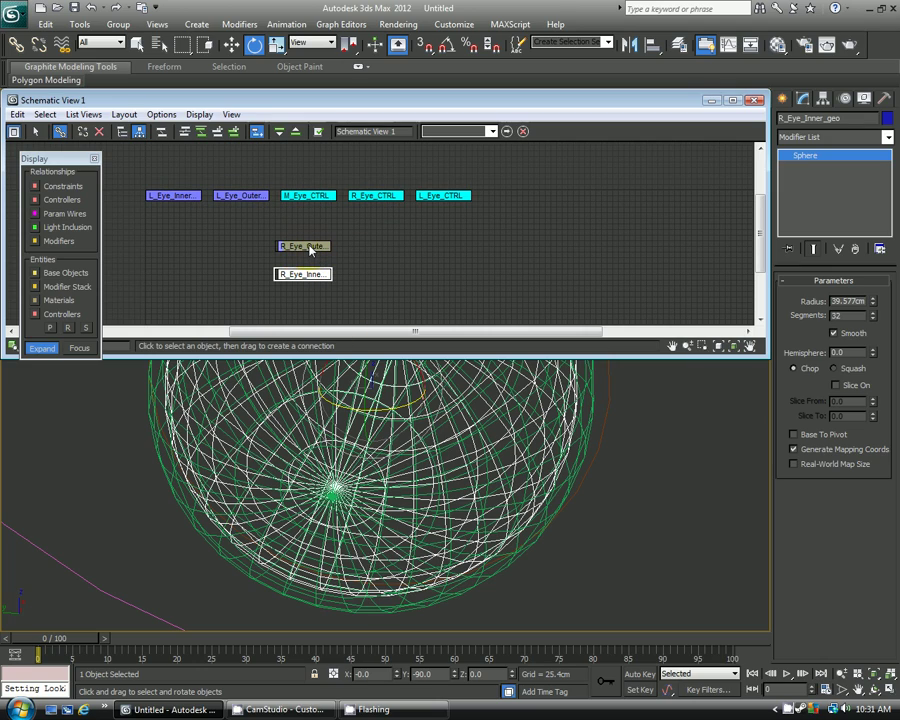
left_click_drag(316, 268, 316, 270)
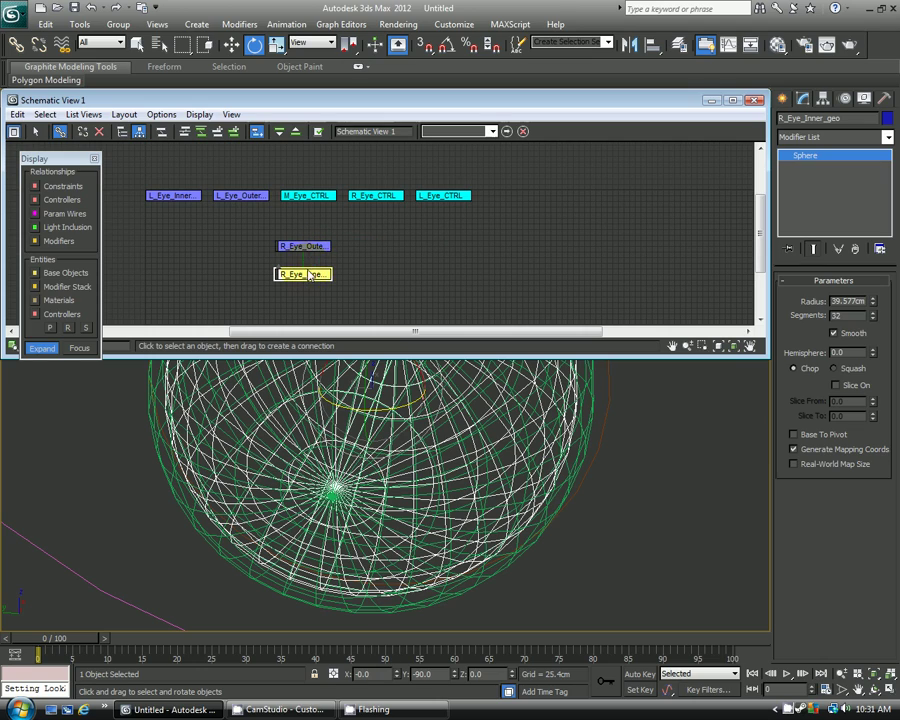
Close Schematic View and rotate R_Eye_Outer_geo back and forth to test its new link.
right_click(386, 260)
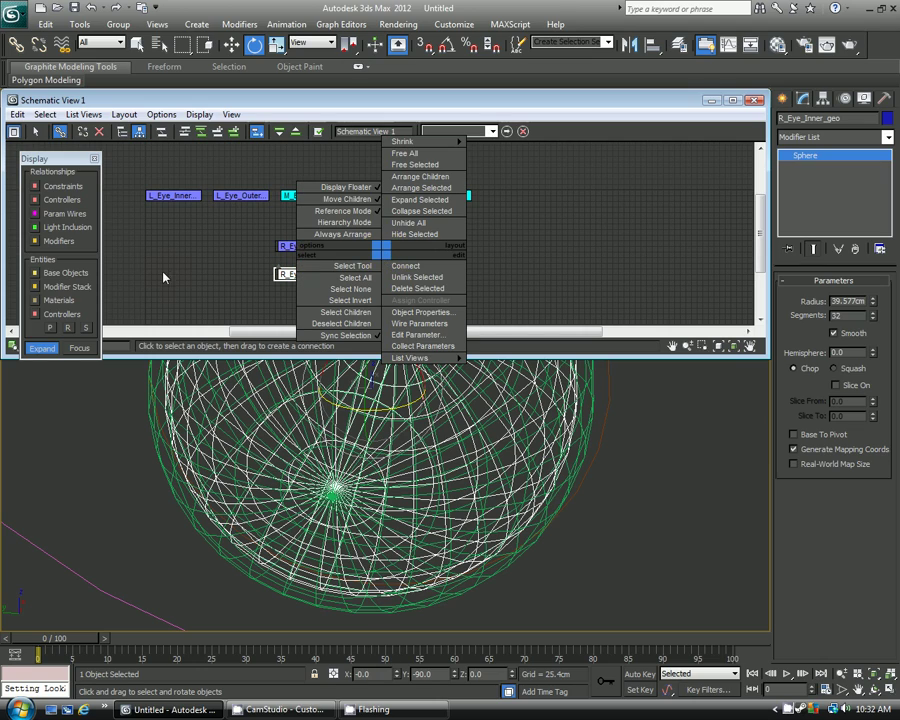
left_click(755, 100)
right_click(640, 195)
left_click(538, 137)
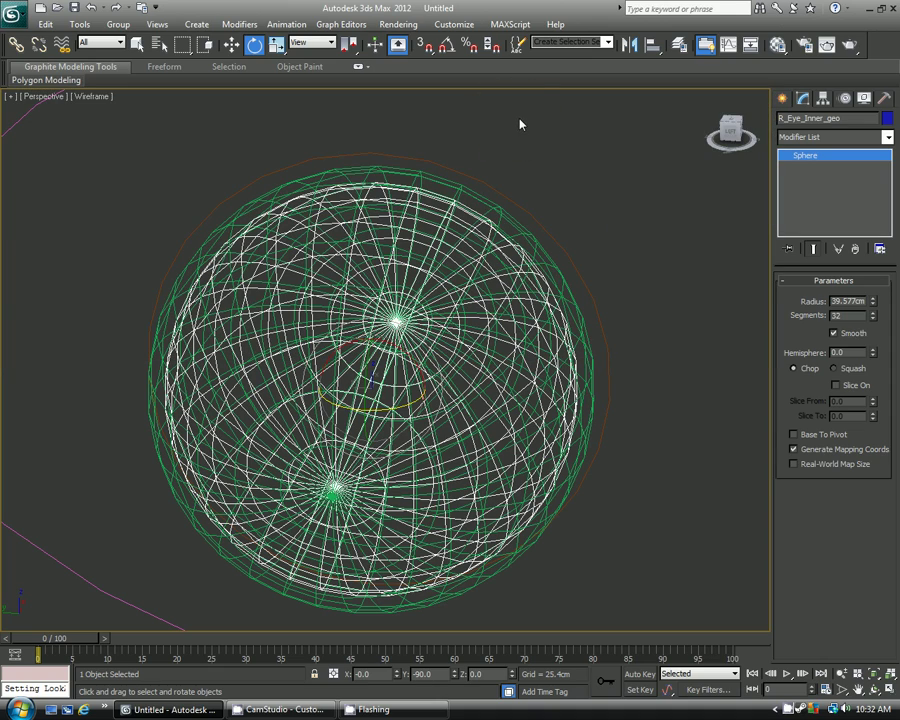
left_click(412, 180)
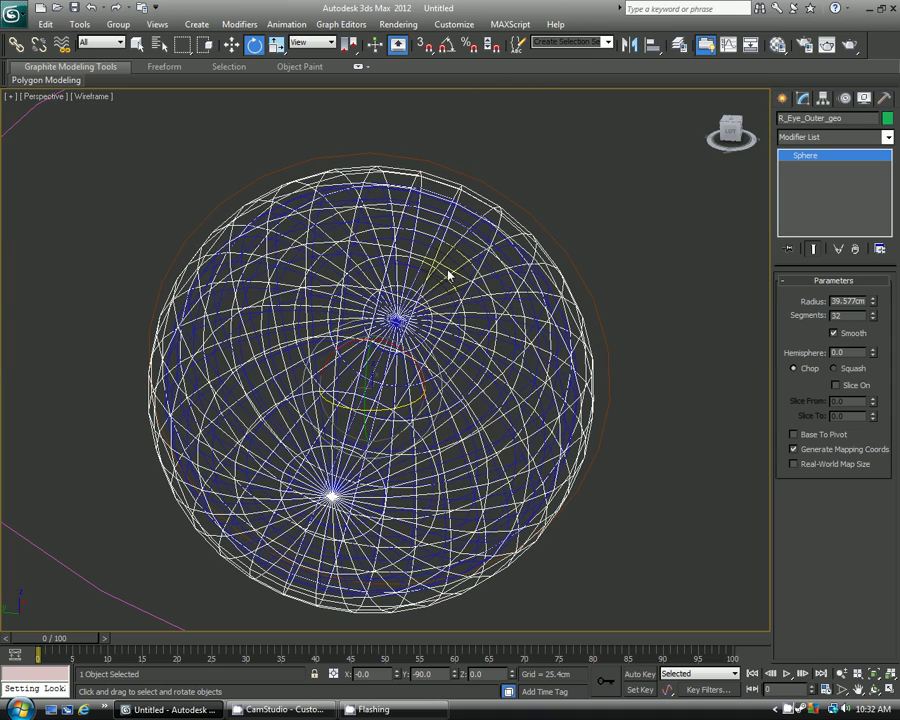
mouse_move(398, 392)
left_mouse_down()
mouse_move(402, 374)
mouse_move(395, 397)
mouse_move(419, 396)
mouse_move(410, 380)
mouse_move(386, 388)
mouse_move(398, 380)
left_mouse_up()
Reopen Schematic View, give the L_Eye_Outer node its own row and link L_Eye_Inner under it.
left_click(751, 45)
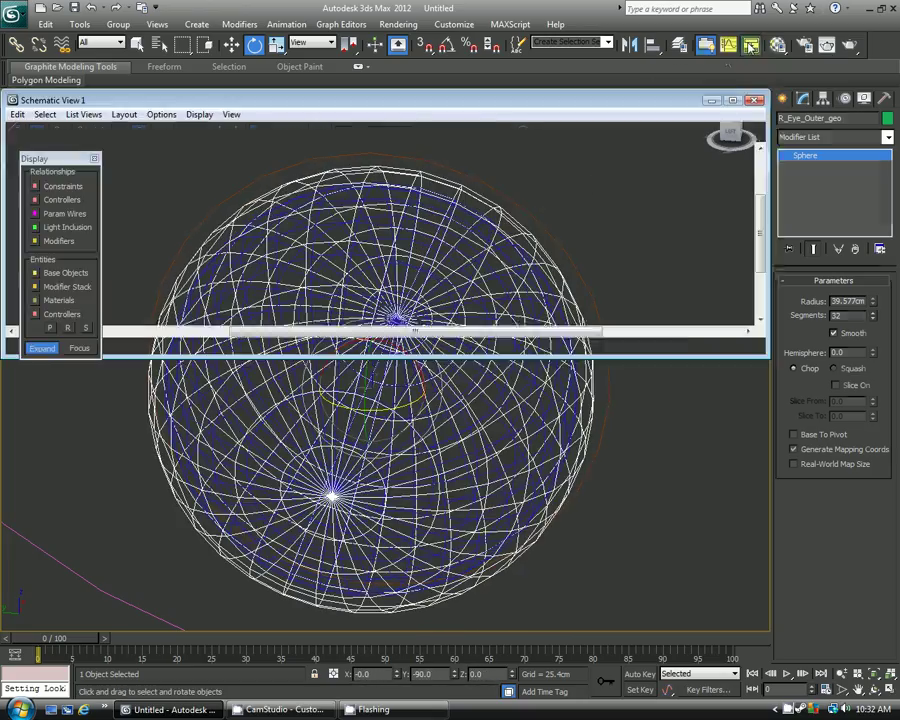
left_click(380, 274)
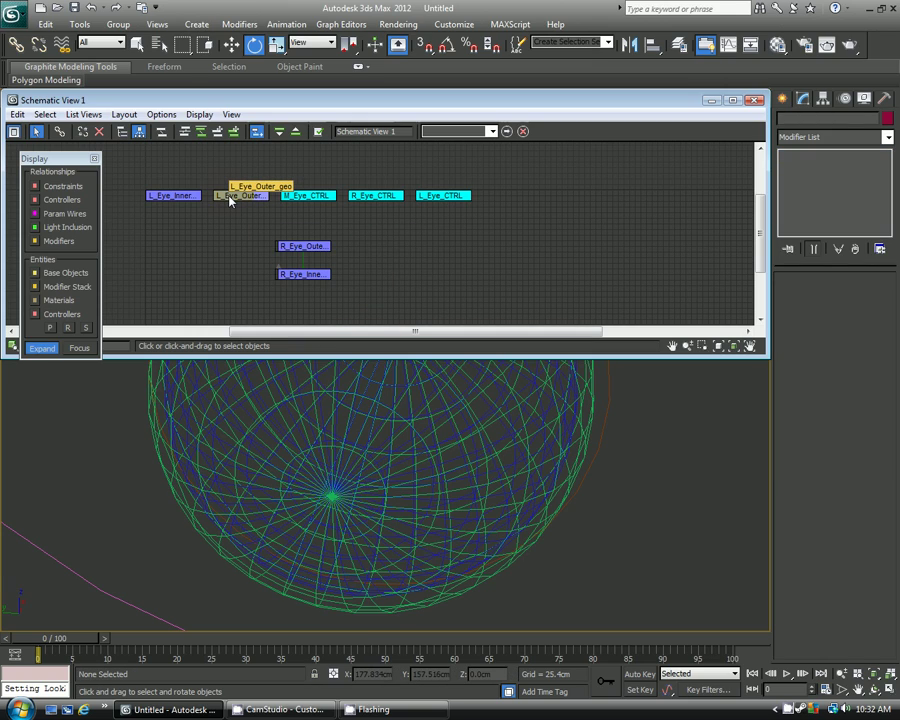
left_click_drag(230, 199, 183, 168)
left_click(170, 196)
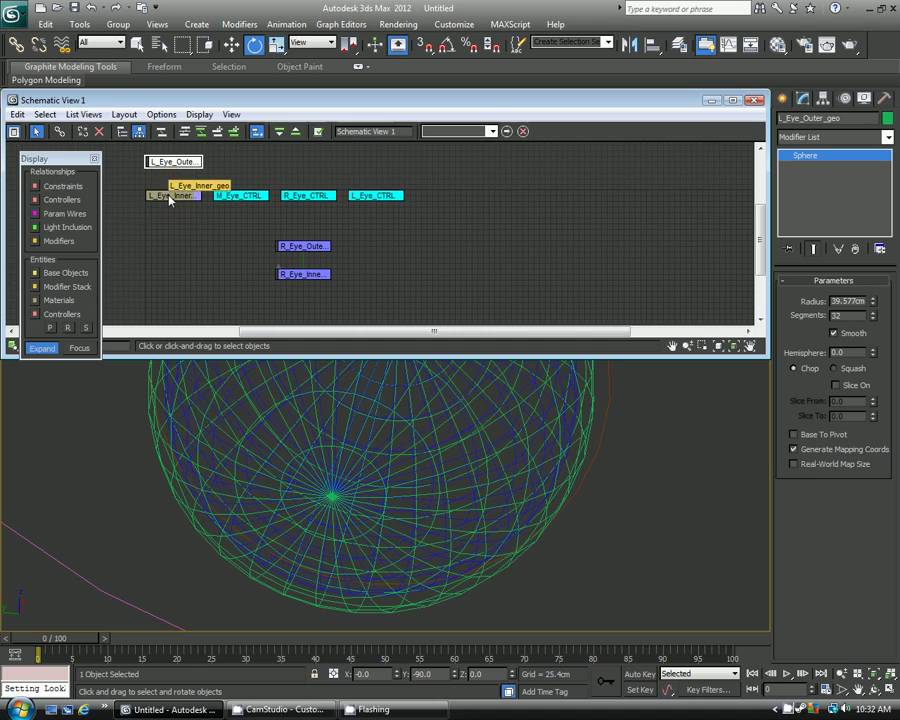
left_click(60, 131)
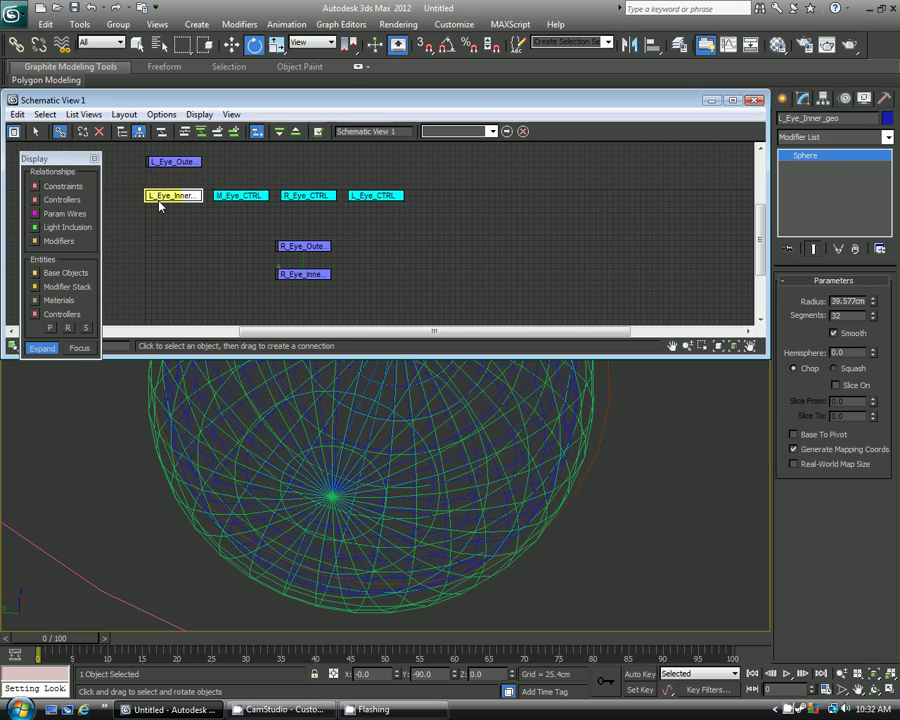
left_click_drag(162, 197, 172, 248)
Drag the M_Eye_CTRL node up above the R_Eye_CTRL and L_Eye_CTRL controller nodes.
left_click(253, 177)
left_click(36, 131)
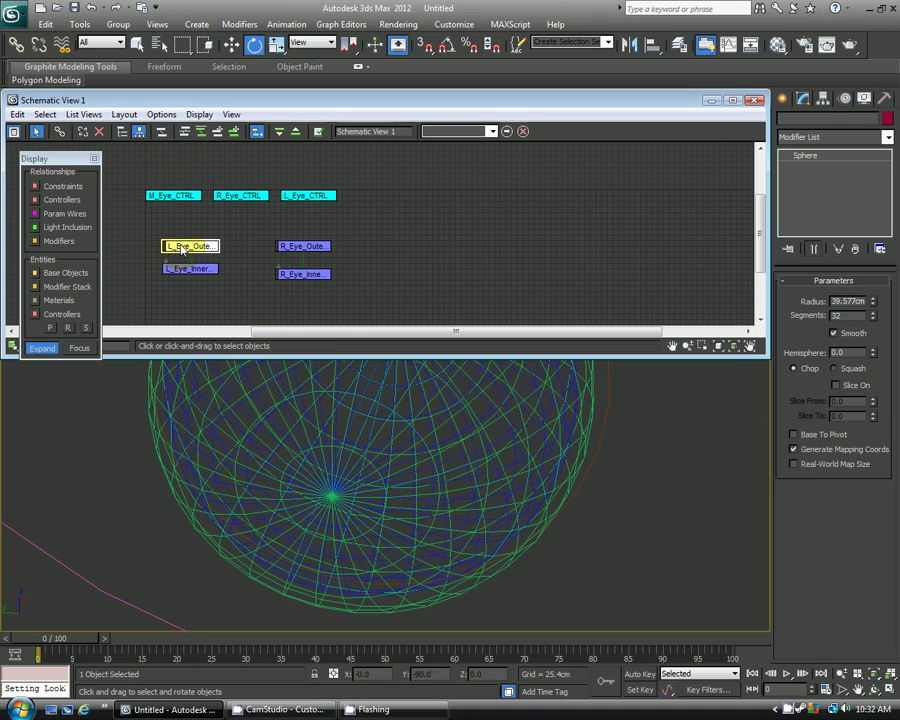
left_click(170, 214)
left_click_drag(172, 195, 364, 202)
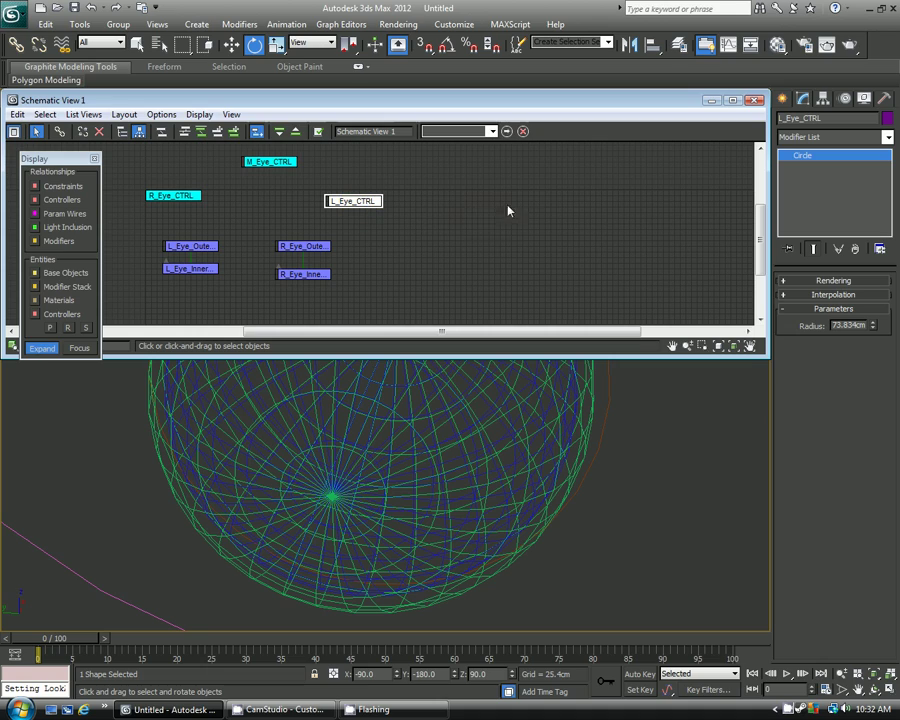
Close Schematic View and slide R_Eye_CTRL along X until it is centred on its eye.
left_click(757, 104)
scroll(472, 215, "down", 5)
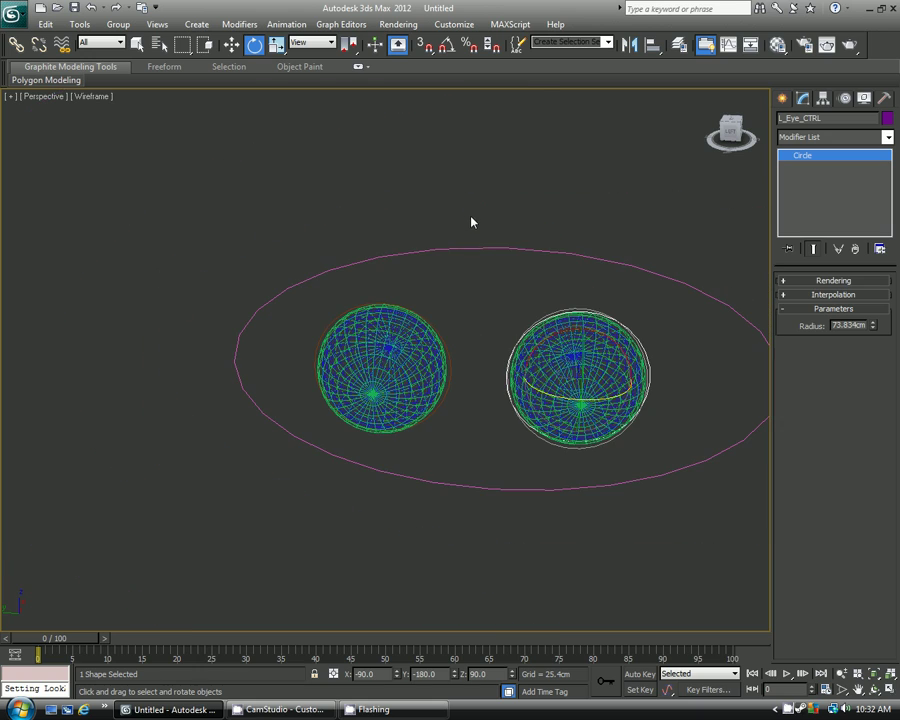
left_click(428, 323)
left_click(472, 296)
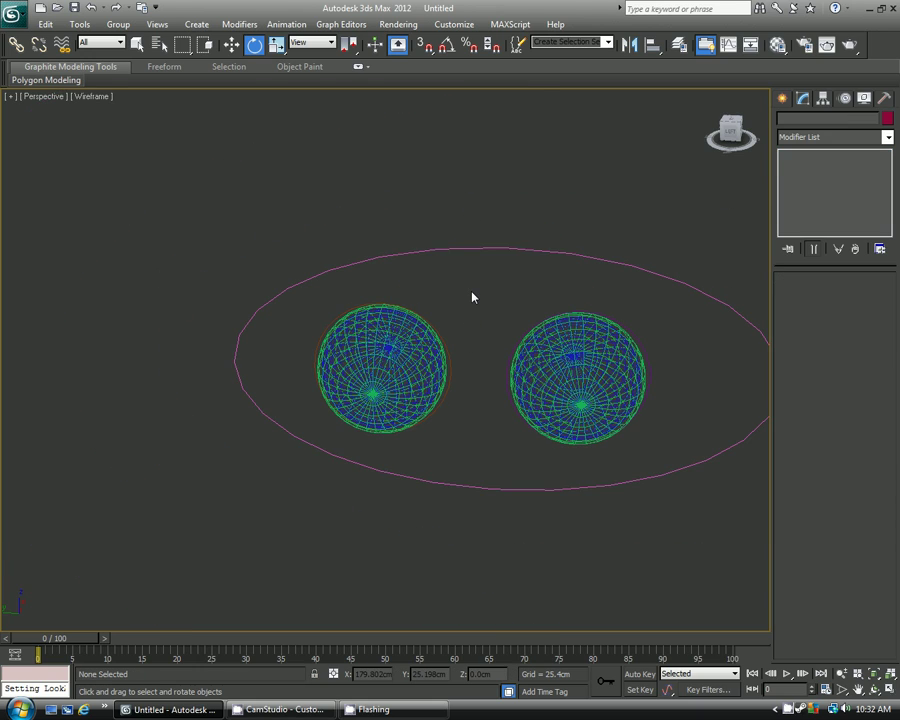
scroll(421, 308, "up", 3)
left_click(421, 312)
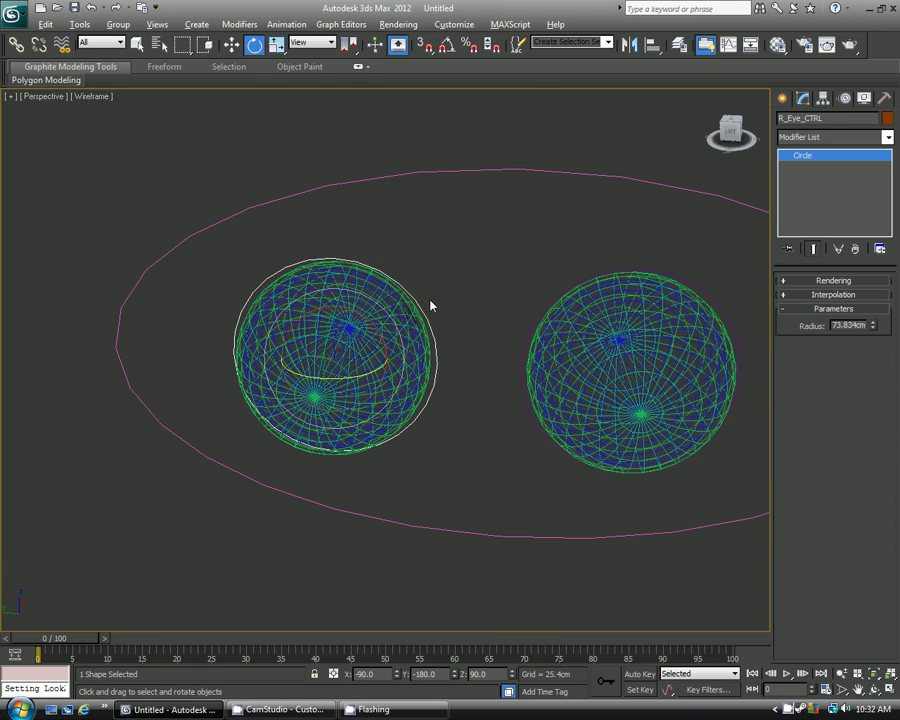
middle_click_drag(430, 302, 436, 280, "alt")
key("w")
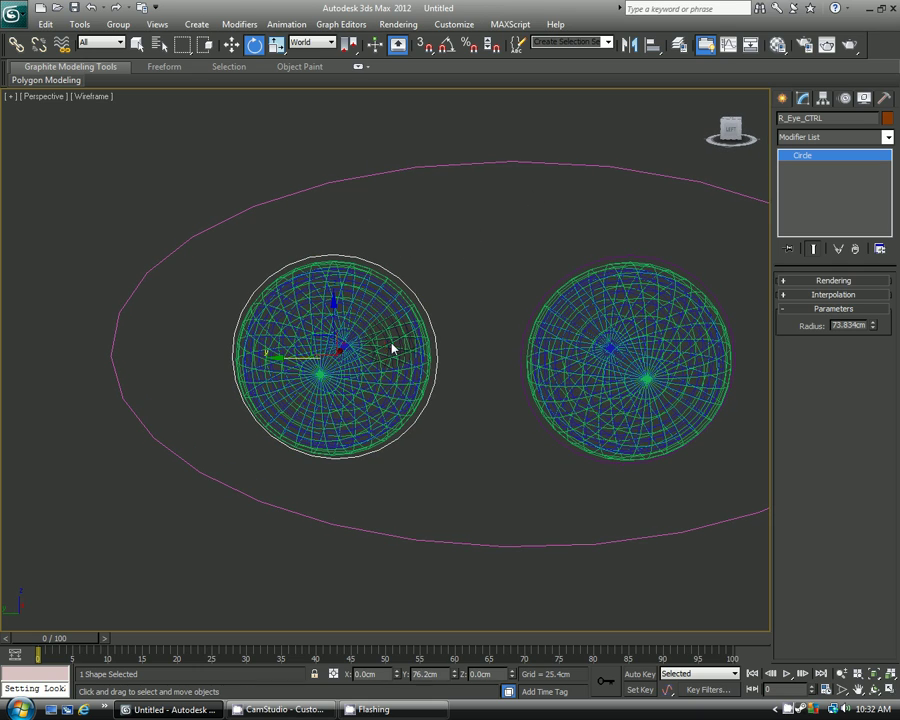
left_click_drag(297, 366, 372, 362)
Nudge L_Eye_CTRL along X onto its eye and check both circles inside the M_Eye_CTRL ellipse.
left_click(558, 282)
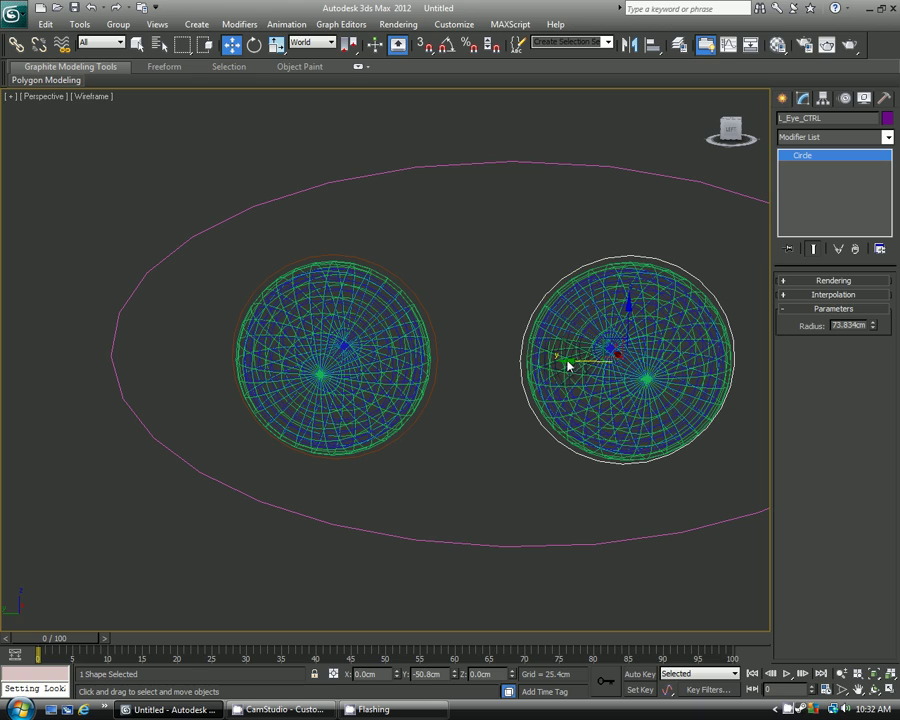
mouse_move(568, 364)
left_mouse_down()
mouse_move(583, 364)
mouse_move(568, 364)
left_mouse_up()
left_click(472, 136)
left_click_drag(472, 136, 490, 234)
middle_click_drag(457, 327, 385, 306)
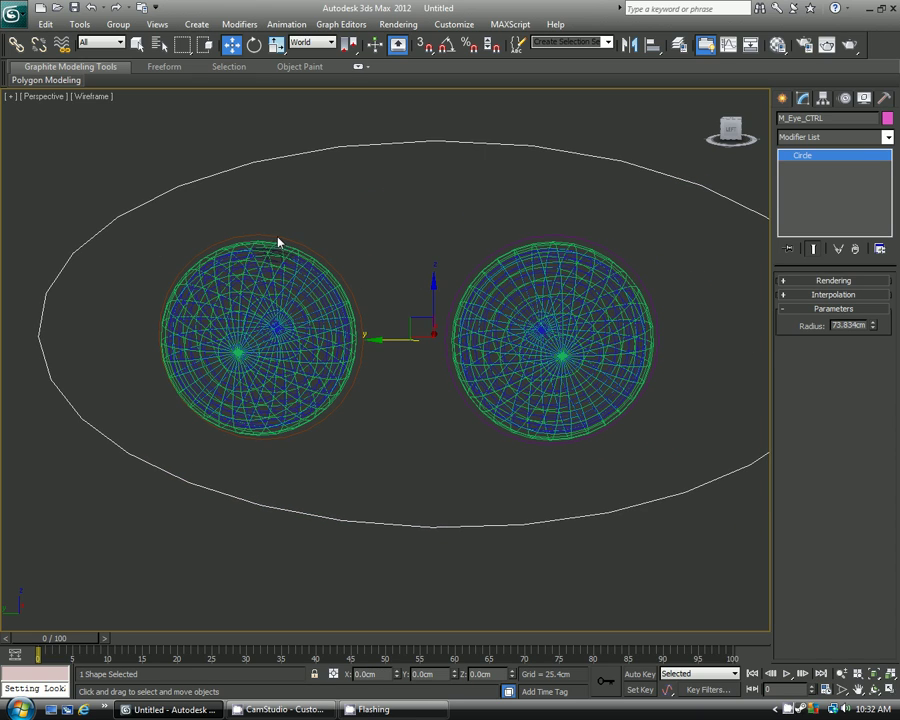
left_click(315, 258)
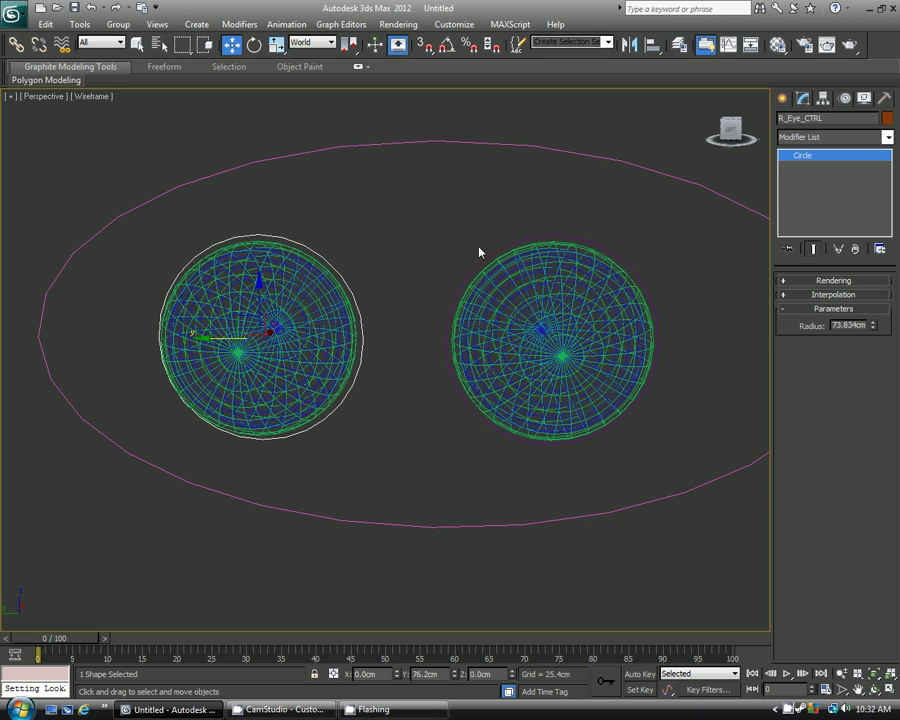
left_click_drag(436, 190, 440, 311)
mouse_move(436, 290)
middle_mouse_down("alt")
mouse_move(416, 244)
mouse_move(422, 290)
middle_mouse_up("alt")
left_click(390, 238)
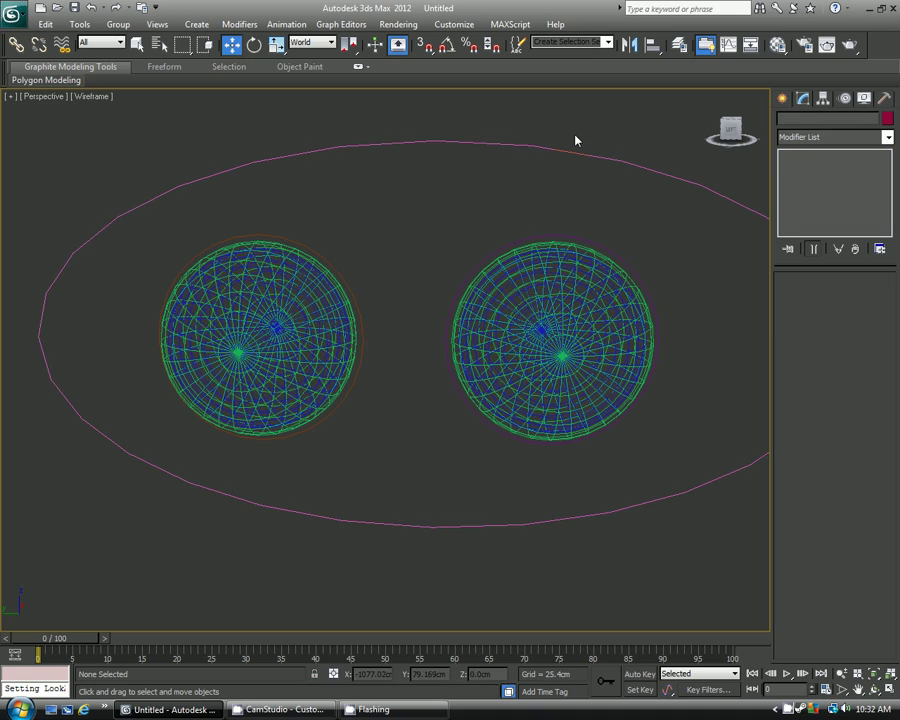
In Schematic View, place the R_Eye_CTRL and L_Eye_CTRL nodes side by side beneath M_Eye_CTRL.
left_click(750, 45)
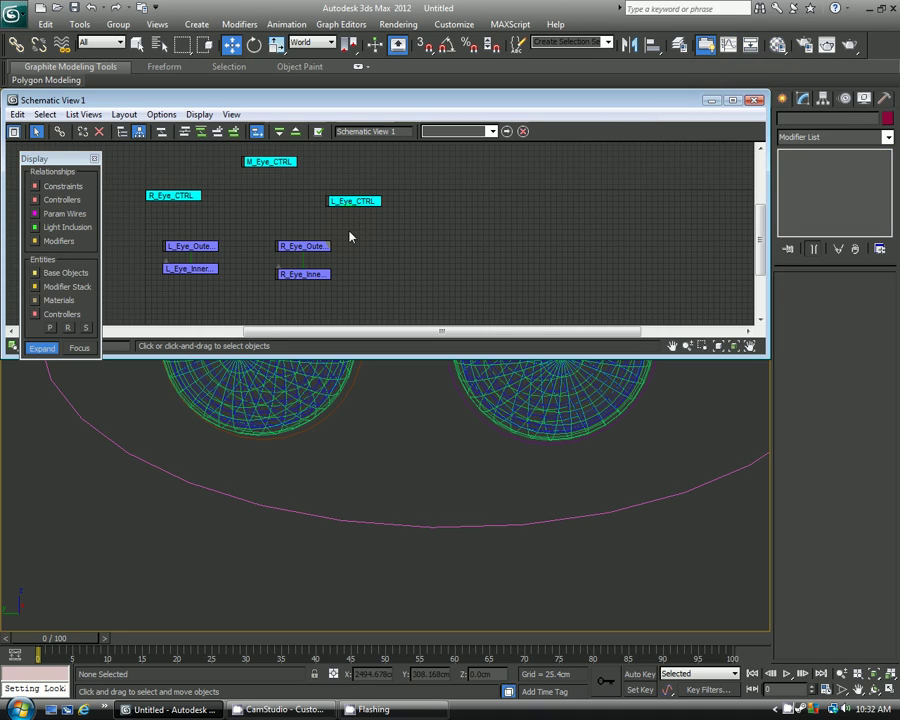
middle_click_drag(254, 186, 303, 251)
left_click_drag(294, 223, 291, 177)
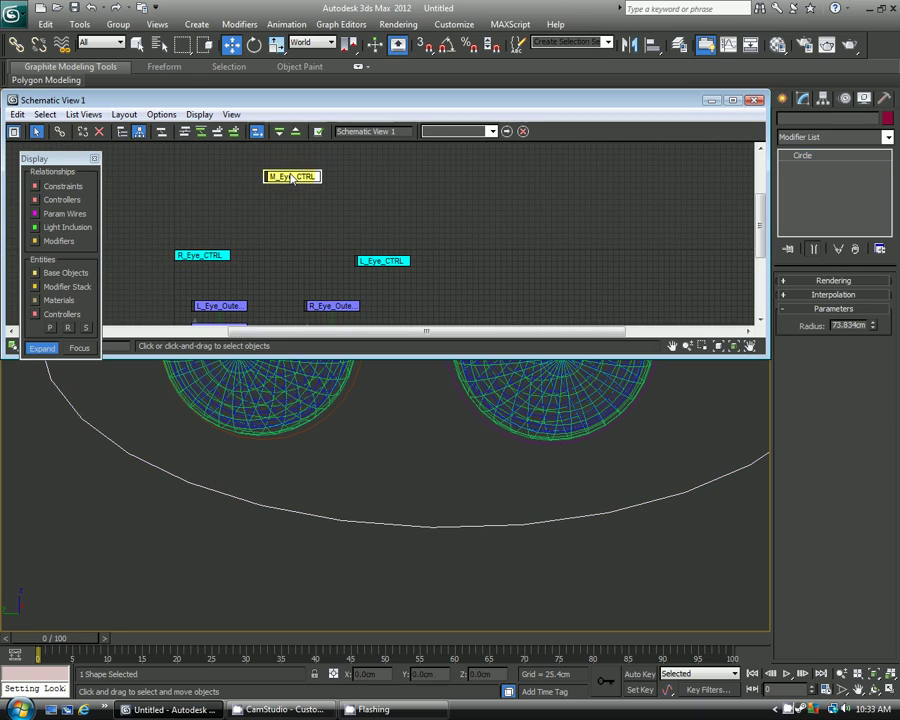
left_click(200, 256)
left_click_drag(200, 258, 250, 210)
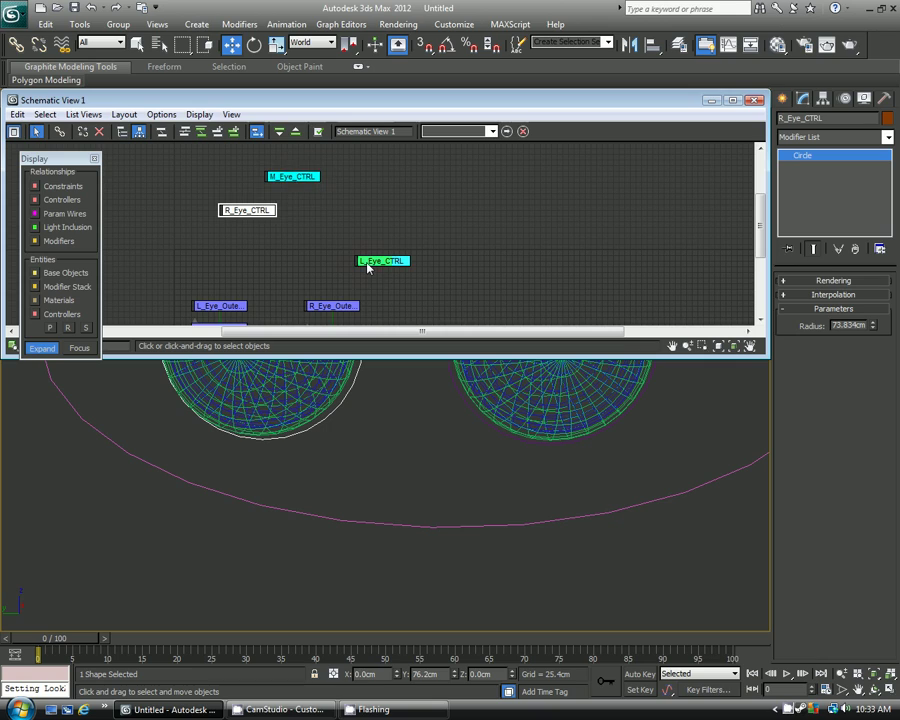
left_click_drag(365, 261, 305, 210)
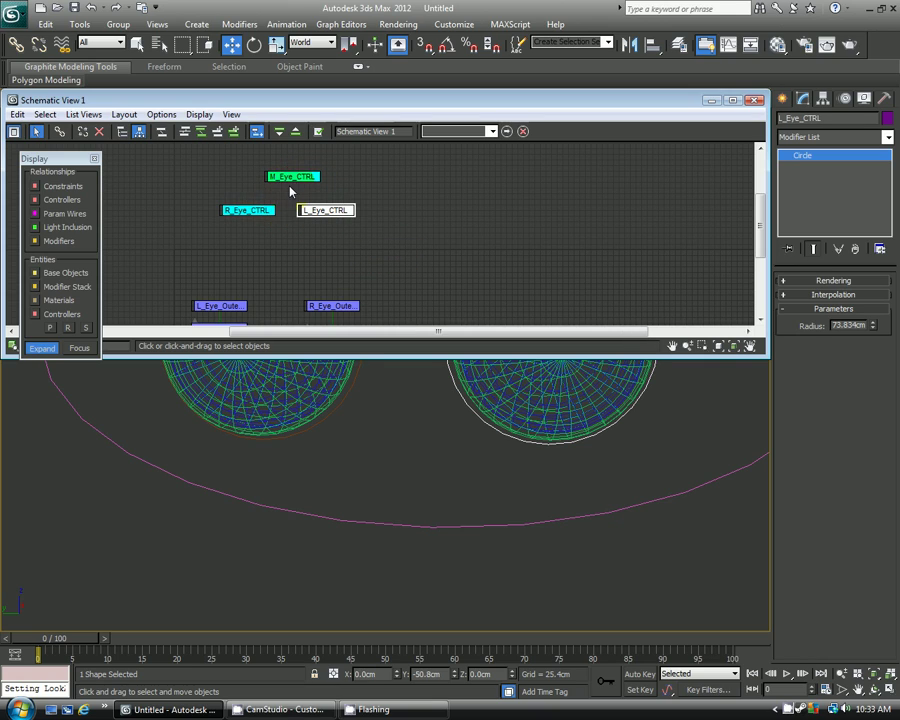
Link R_Eye_CTRL and L_Eye_CTRL to M_Eye_CTRL as its children, then close Schematic View.
left_click(60, 131)
left_click_drag(236, 210, 283, 182)
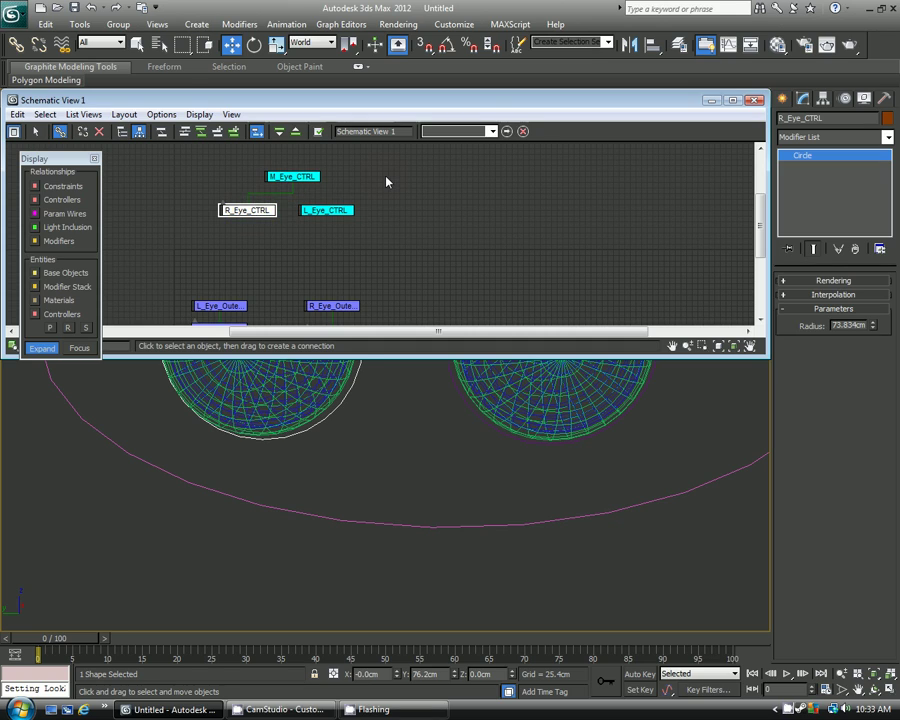
left_click_drag(327, 210, 294, 180)
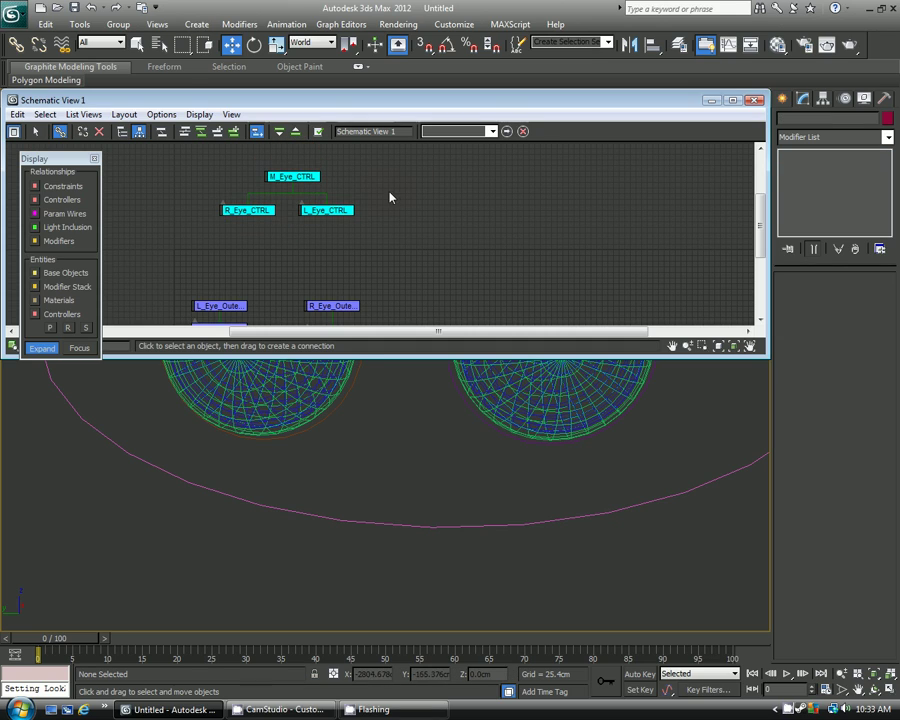
left_click(755, 100)
left_click(444, 187)
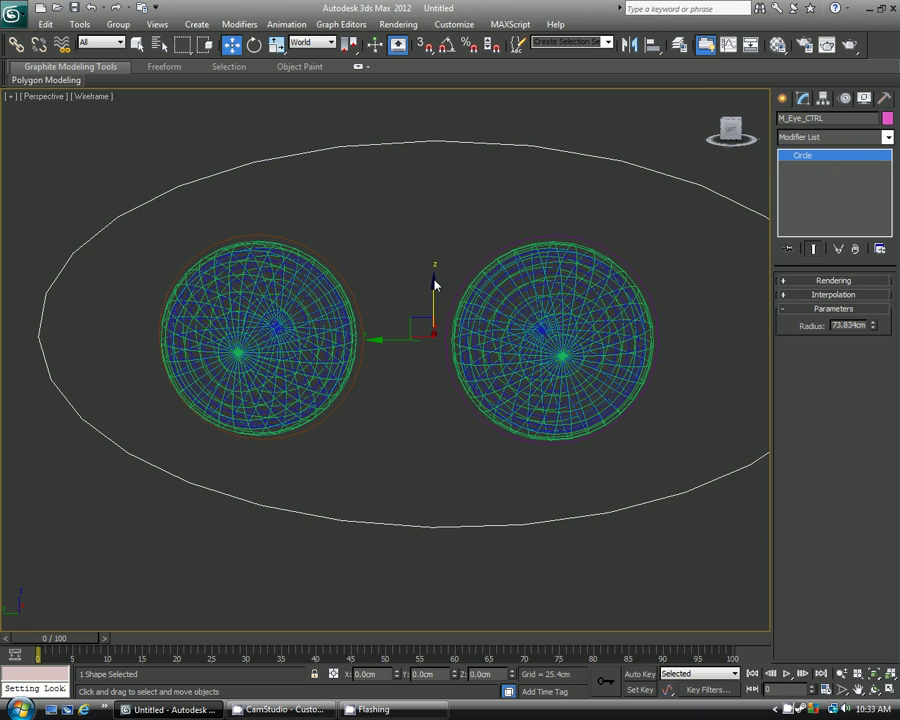
left_click_drag(434, 284, 418, 309)
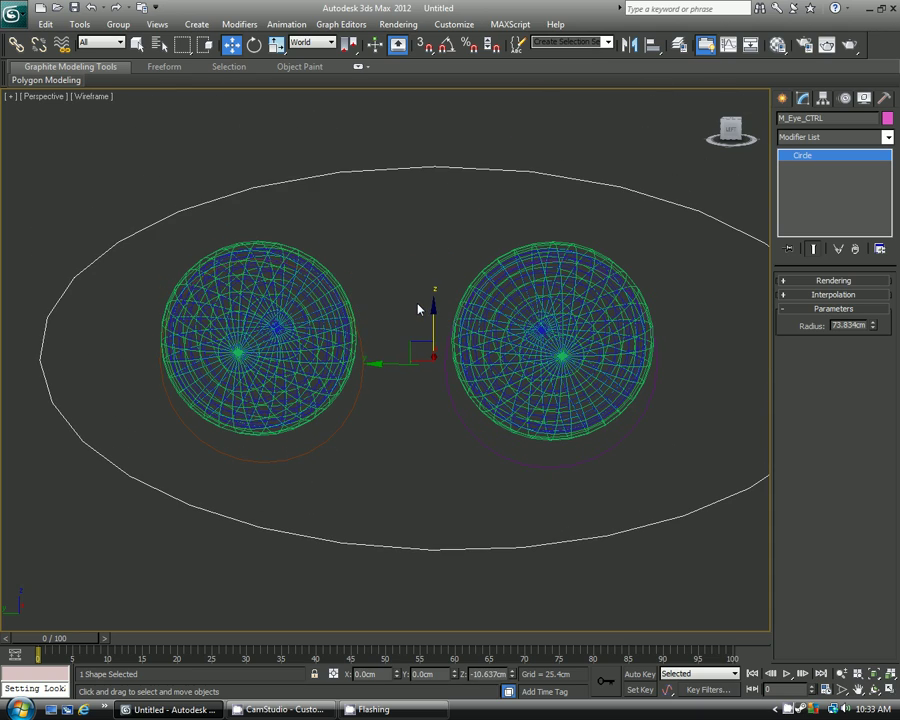
left_click(380, 203)
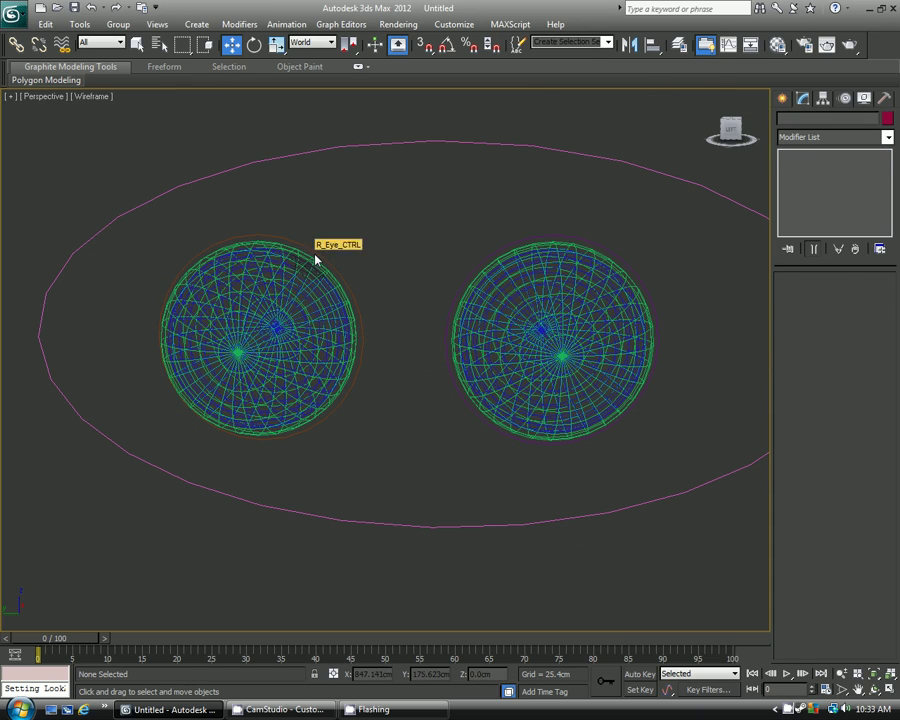
left_click(308, 263)
left_click_drag(211, 341, 279, 321)
left_click(430, 141)
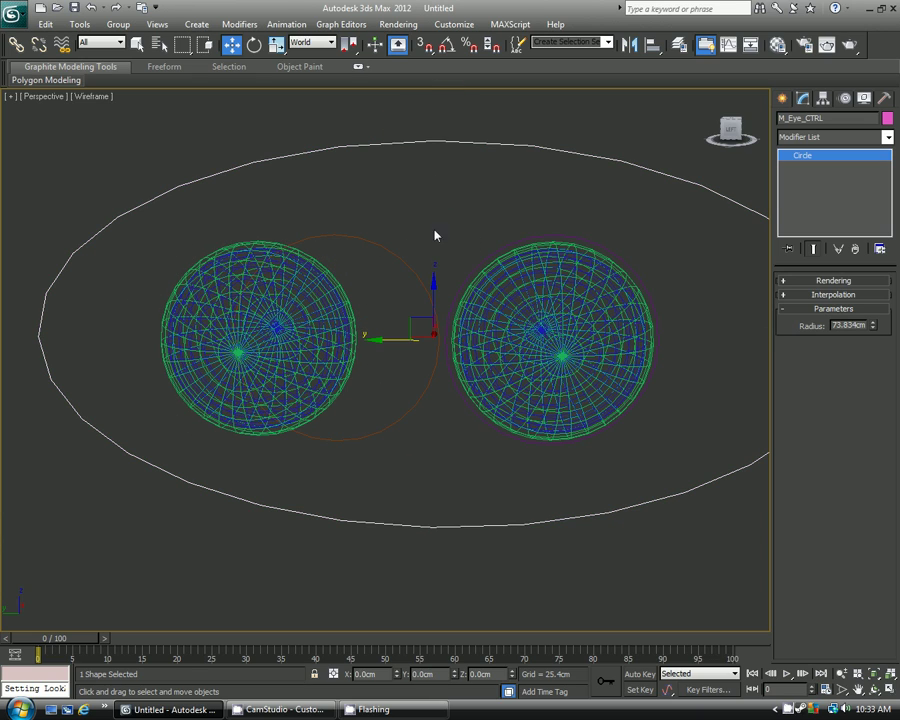
left_click_drag(432, 288, 432, 253)
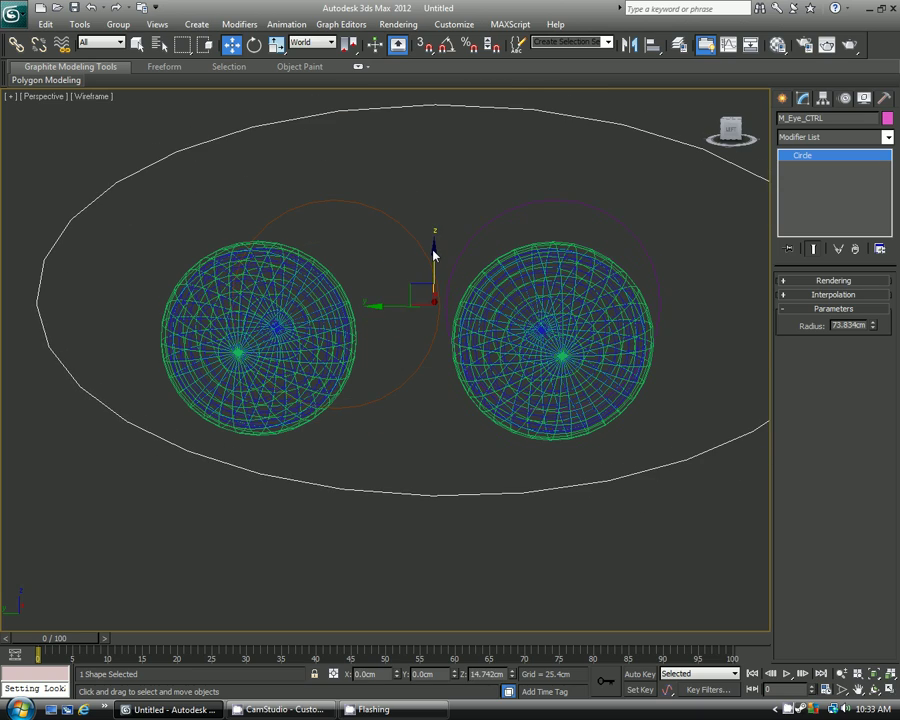
key("ctrl+z")
key("ctrl+z")
key("ctrl+z")
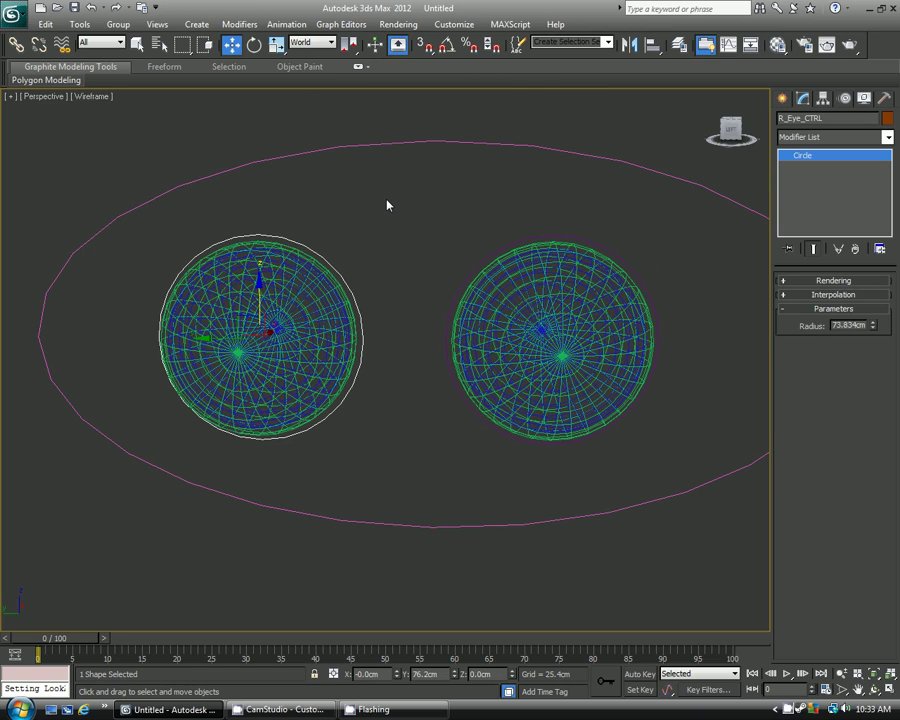
left_click(340, 253)
Select the M_Eye_CTRL ellipse and drag it along X away from the eye spheres.
middle_click_drag(323, 263, 382, 230, "alt")
middle_click_drag(370, 226, 339, 242, "alt")
left_click_drag(392, 264, 390, 262)
middle_click_drag(372, 336, 408, 358, "alt")
left_click_drag(454, 349, 161, 345)
middle_click_drag(161, 345, 480, 353, "alt")
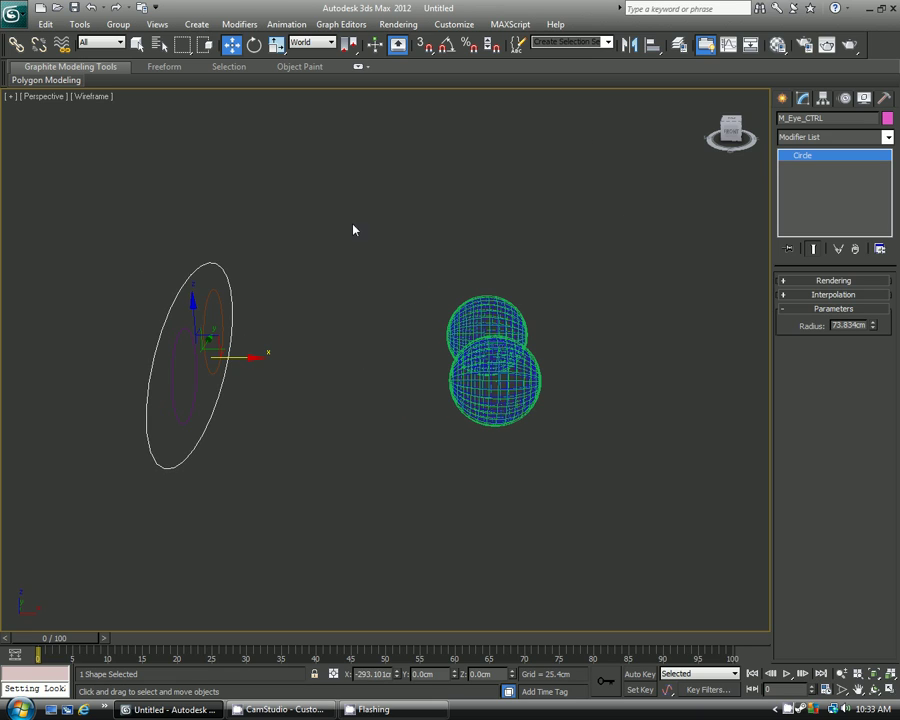
From a top-down angle, move M_Eye_CTRL further along X so the child circles follow.
left_click(323, 352)
middle_click_drag(323, 352, 358, 313, "alt")
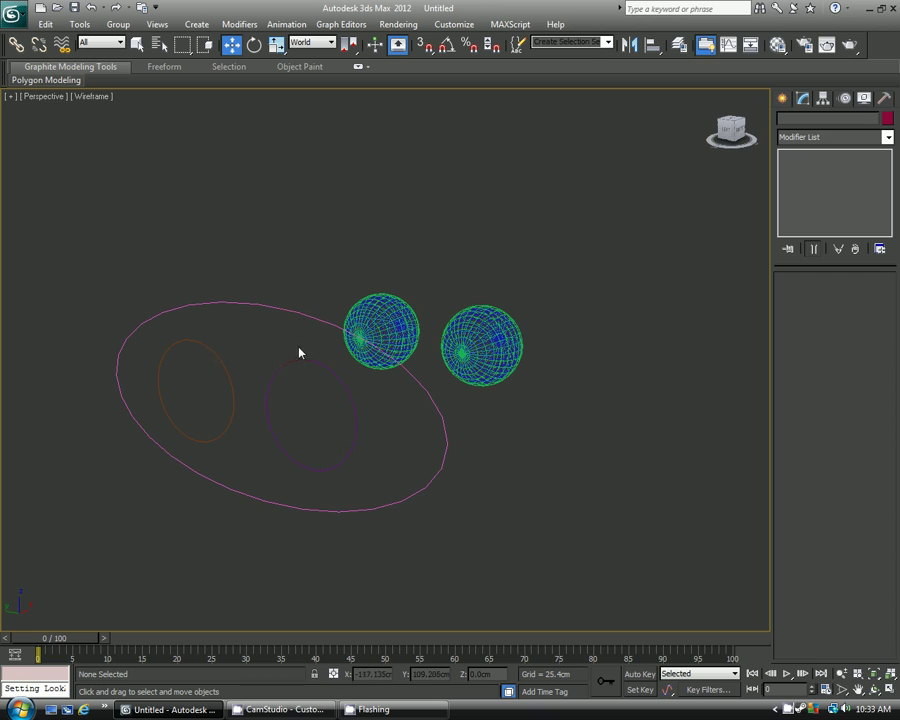
middle_click_drag(299, 352, 287, 400, "alt")
left_click(177, 287)
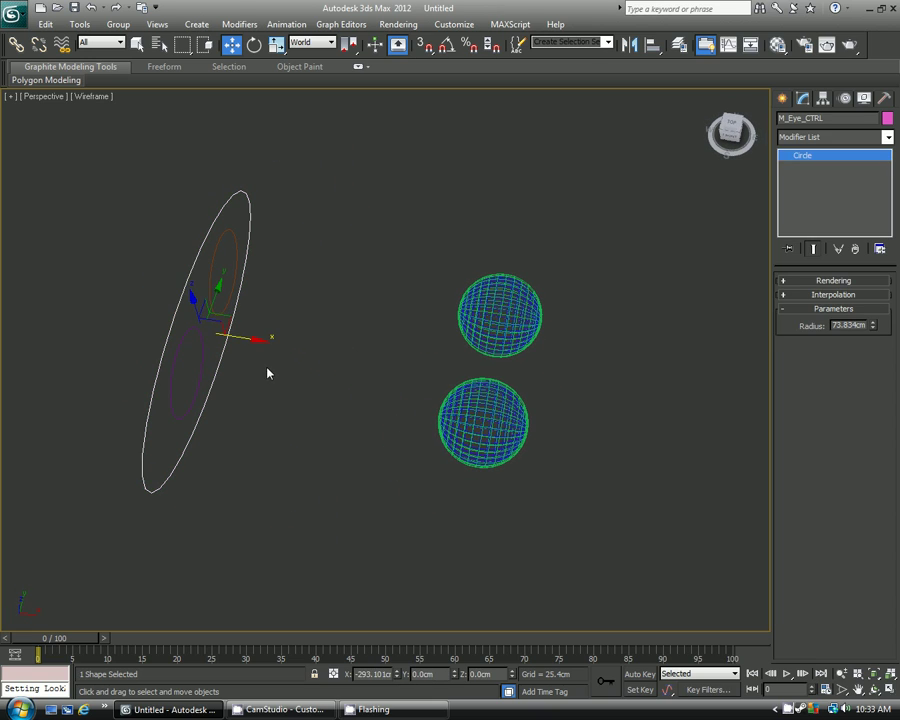
left_click_drag(262, 345, 235, 342)
left_click(307, 378)
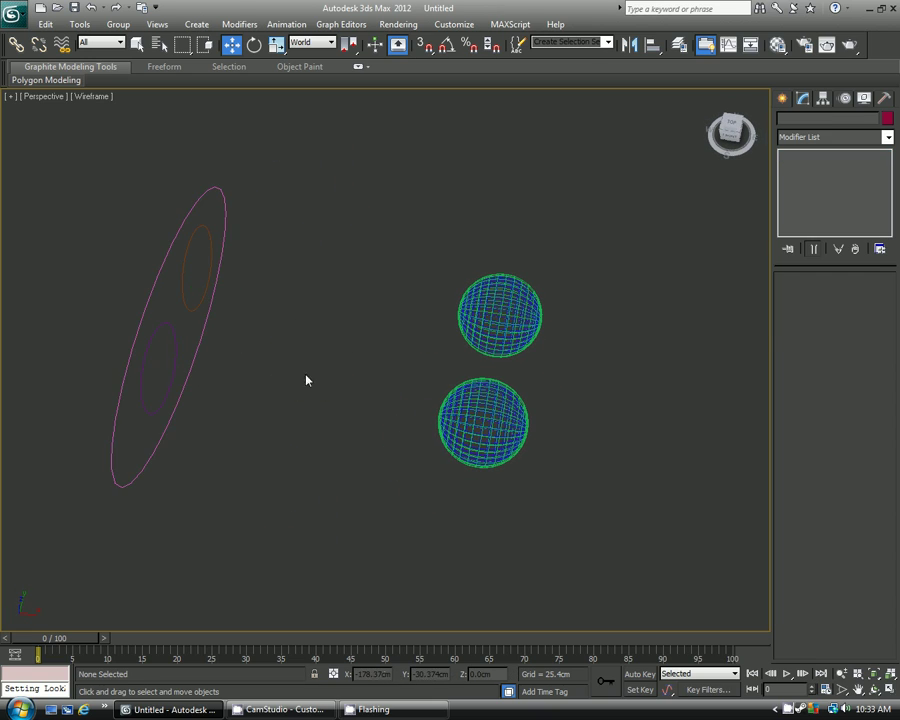
middle_click_drag(307, 378, 335, 352, "alt")
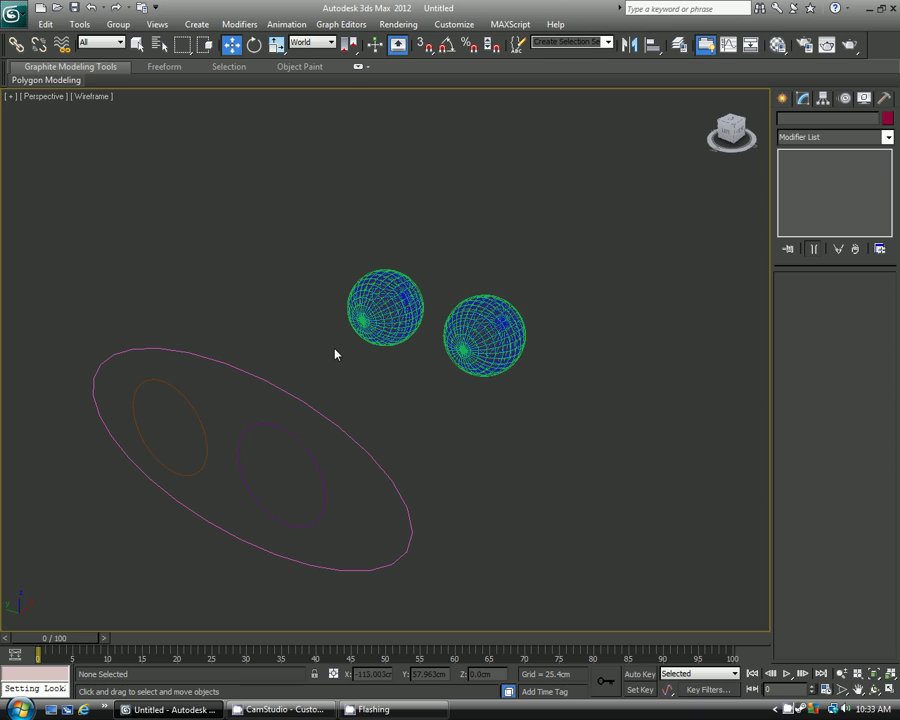
Apply a LookAt Constraint to R_Eye_Outer_geo with R_Eye_CTRL as its target.
left_click(372, 278)
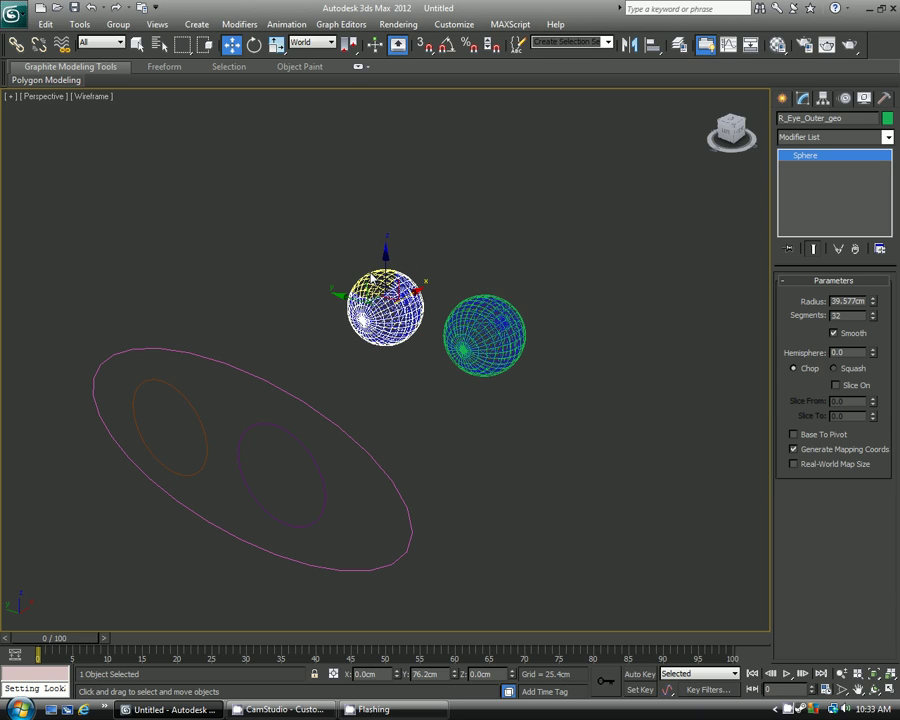
middle_click_drag(275, 353, 287, 322, "alt")
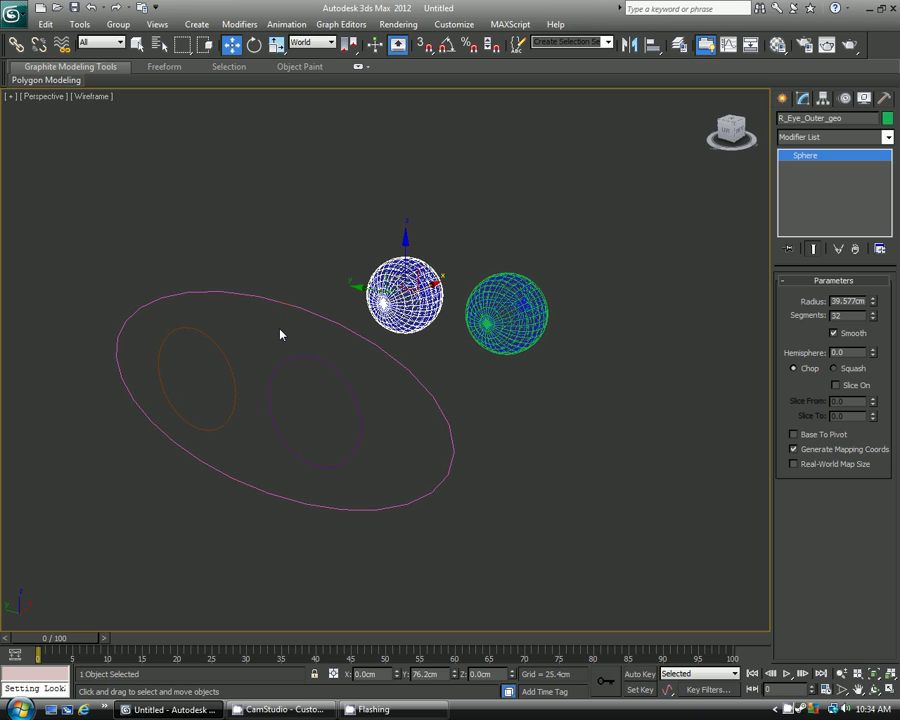
left_click(211, 331)
left_click(405, 263)
scroll(295, 322, "up", 2)
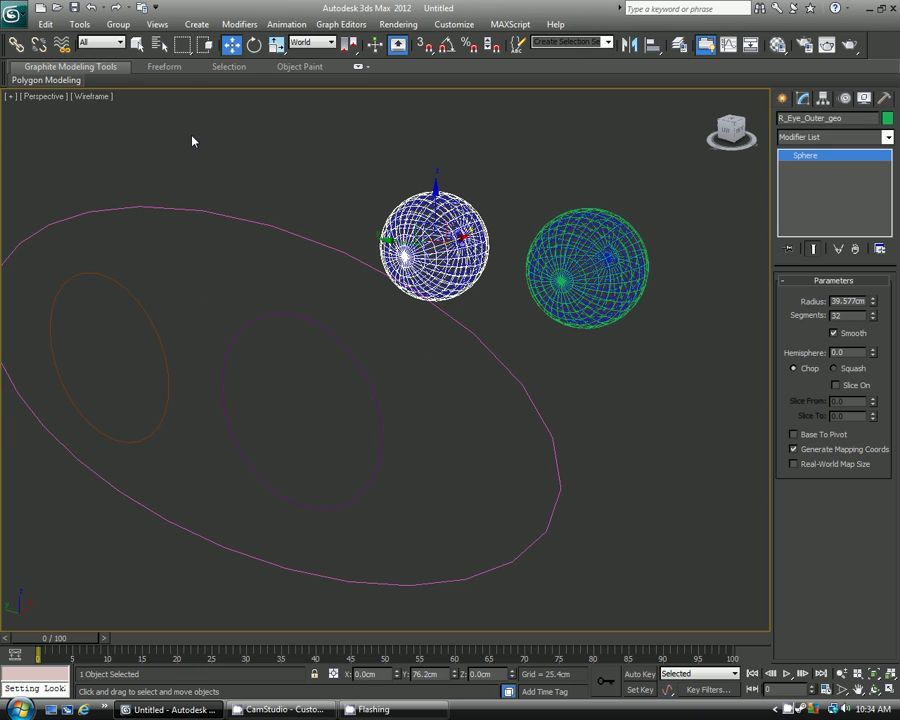
left_click(276, 25)
mouse_move(308, 98)
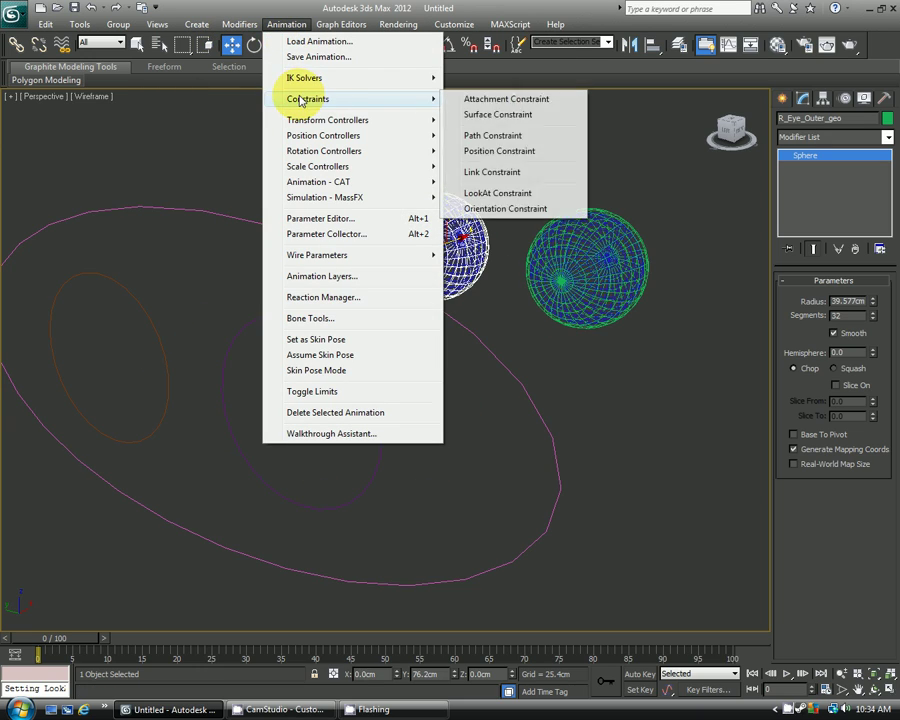
left_click(484, 200)
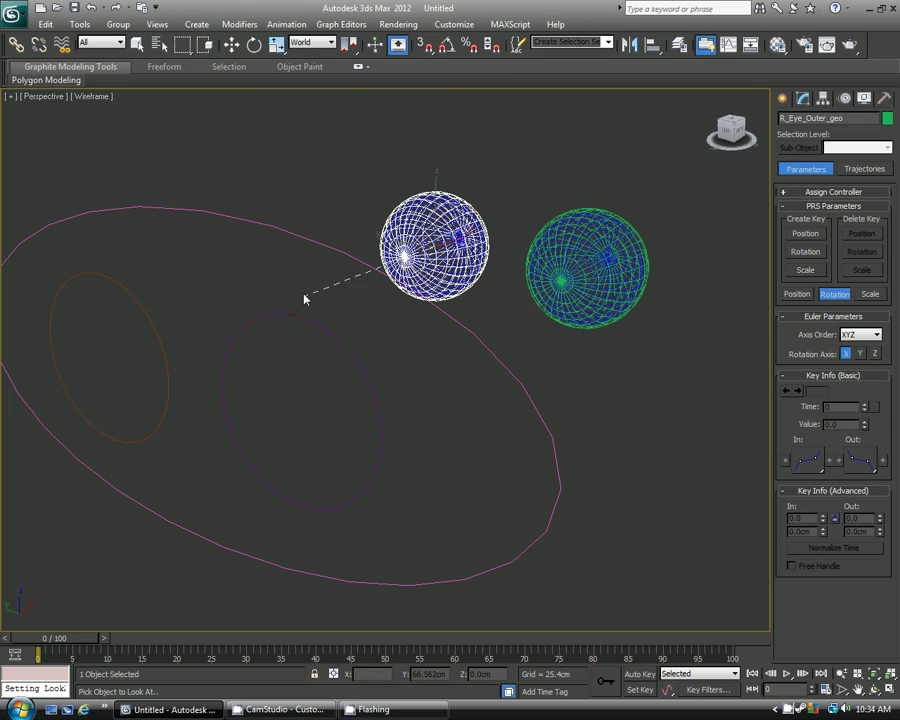
left_click(117, 289)
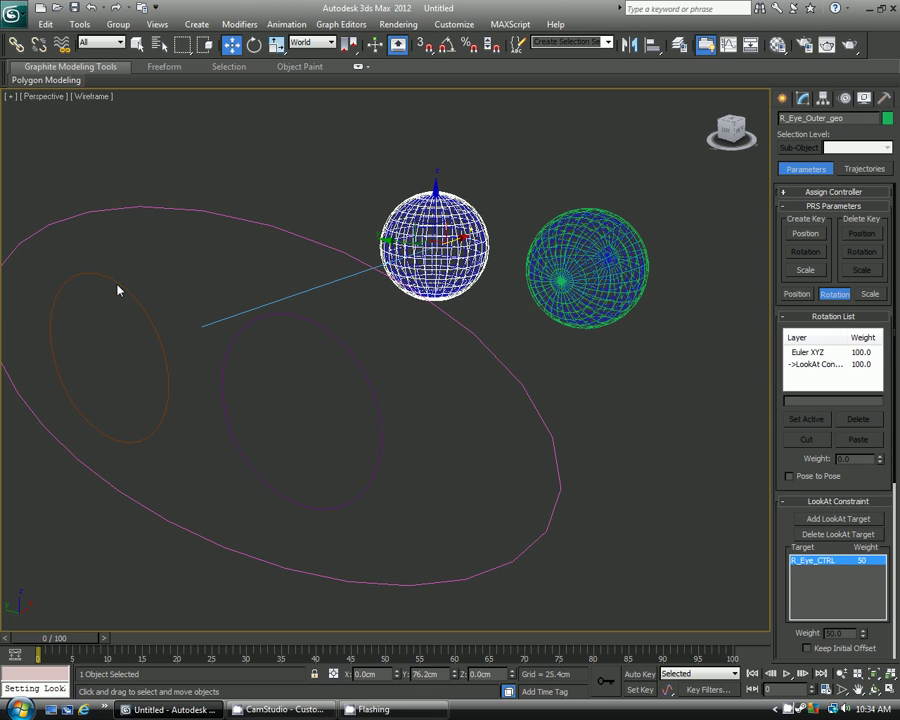
Keep Z for upnode and source axis alignment and turn on Keep Initial Offset.
right_click(312, 160)
left_click_drag(784, 474, 784, 236)
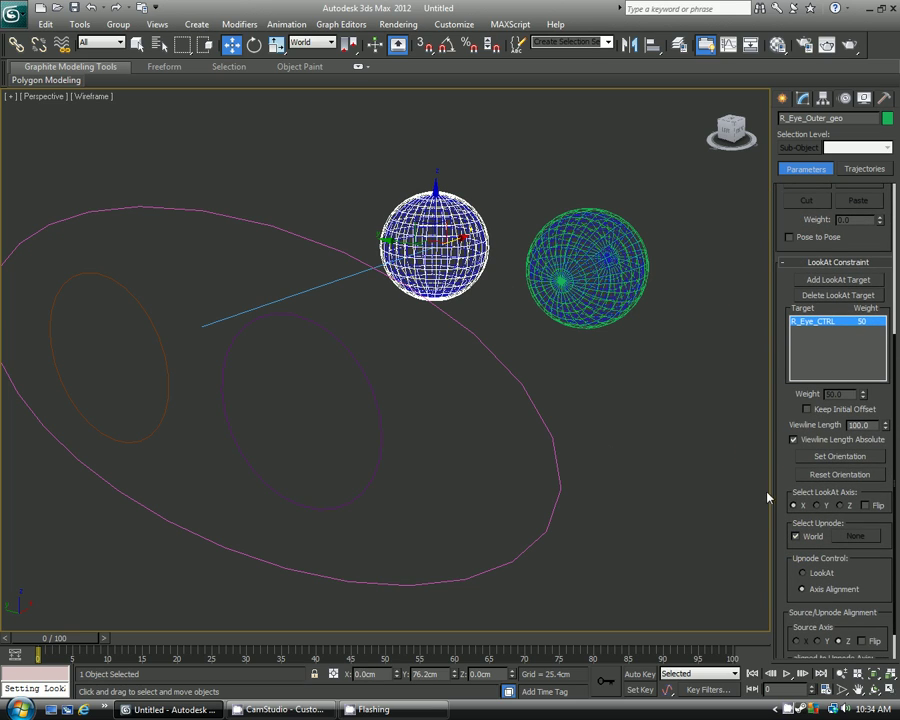
left_click_drag(769, 497, 778, 353)
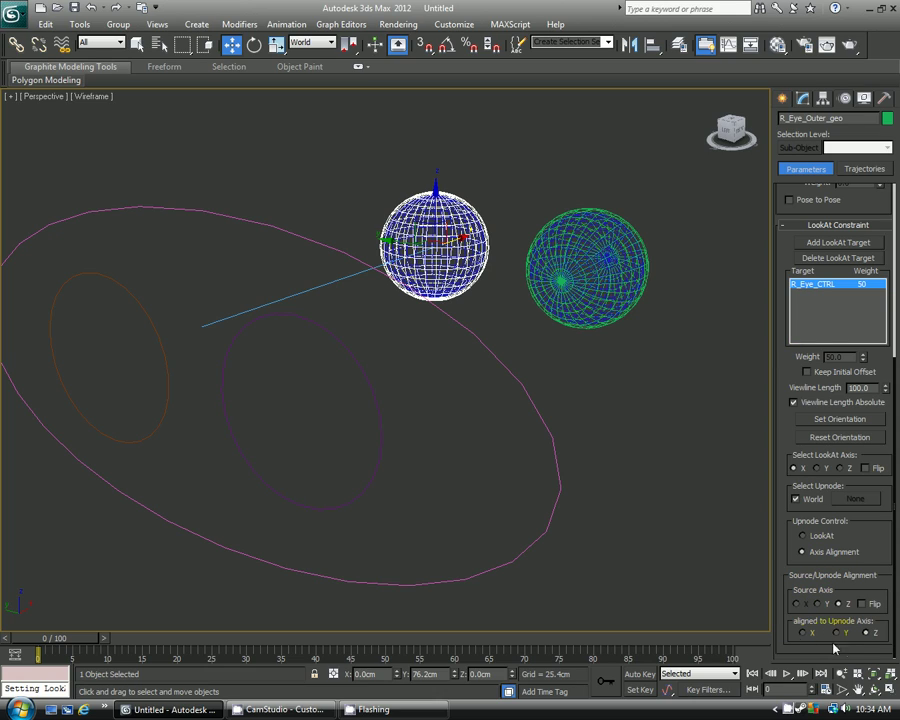
left_click(803, 633)
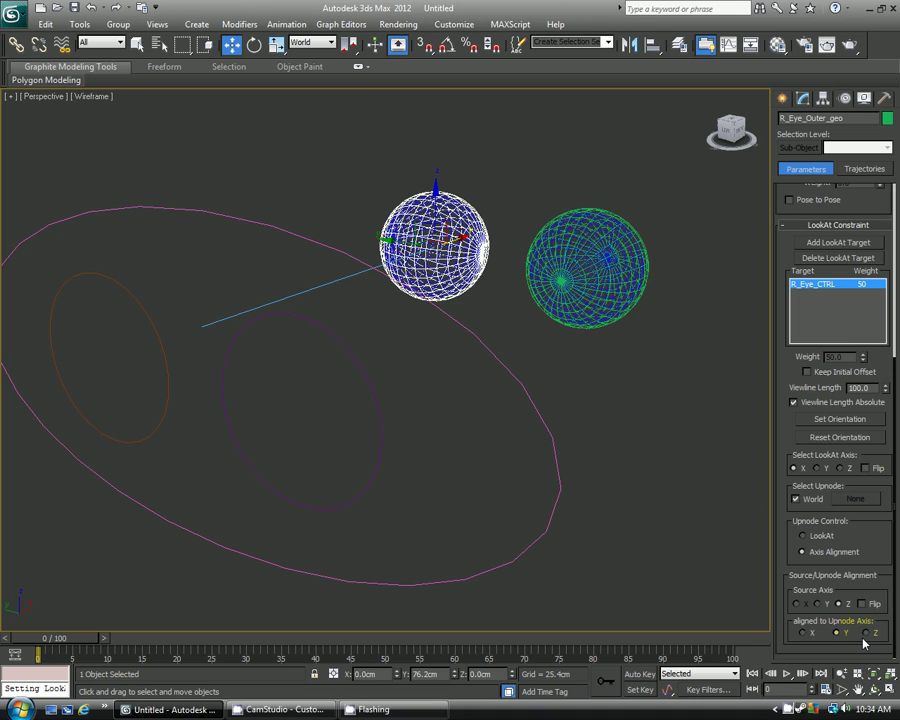
left_click(866, 633)
left_click(819, 604)
left_click(839, 605)
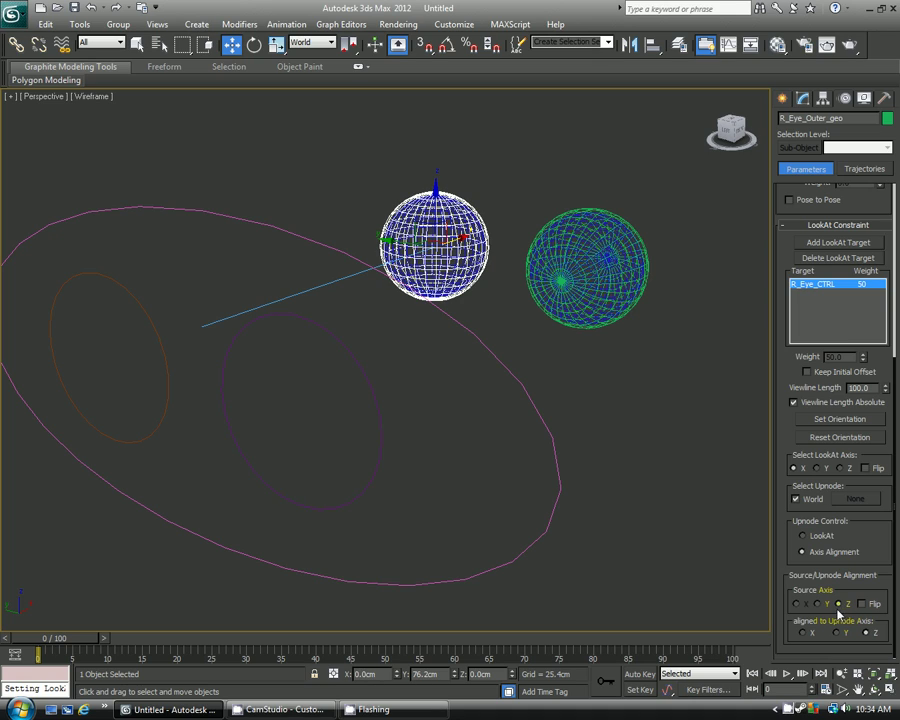
left_click(807, 373)
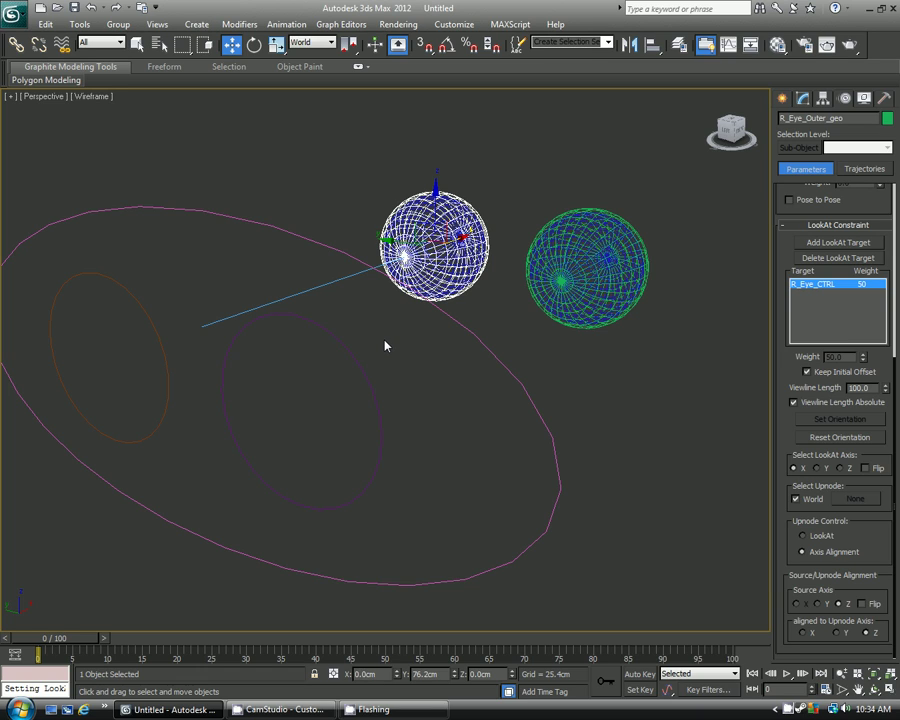
middle_click_drag(385, 345, 443, 346)
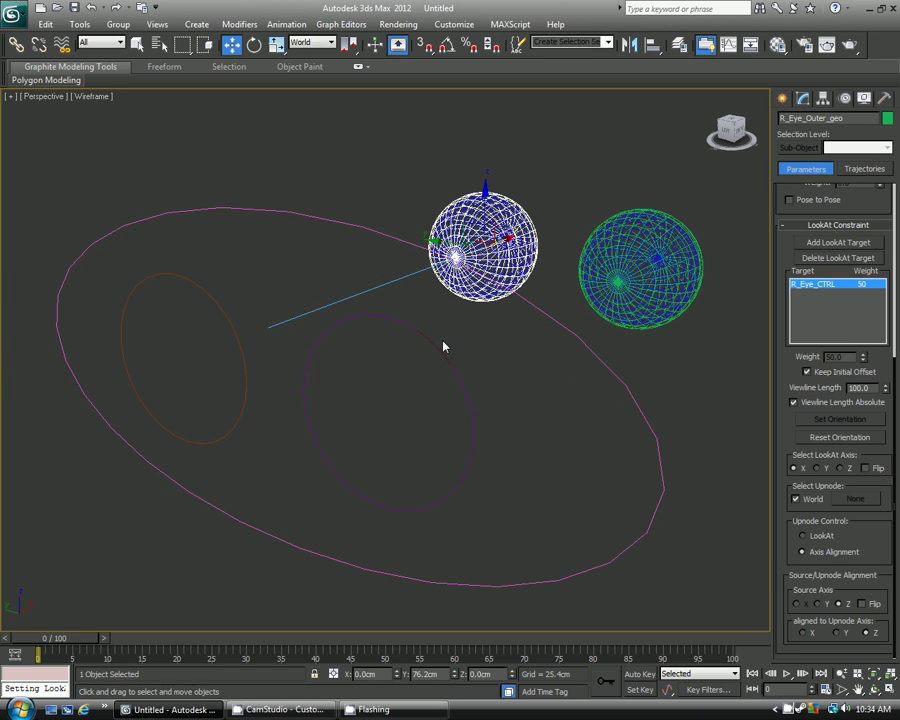
left_click(280, 258)
left_click_drag(233, 247, 240, 293)
left_click(492, 346)
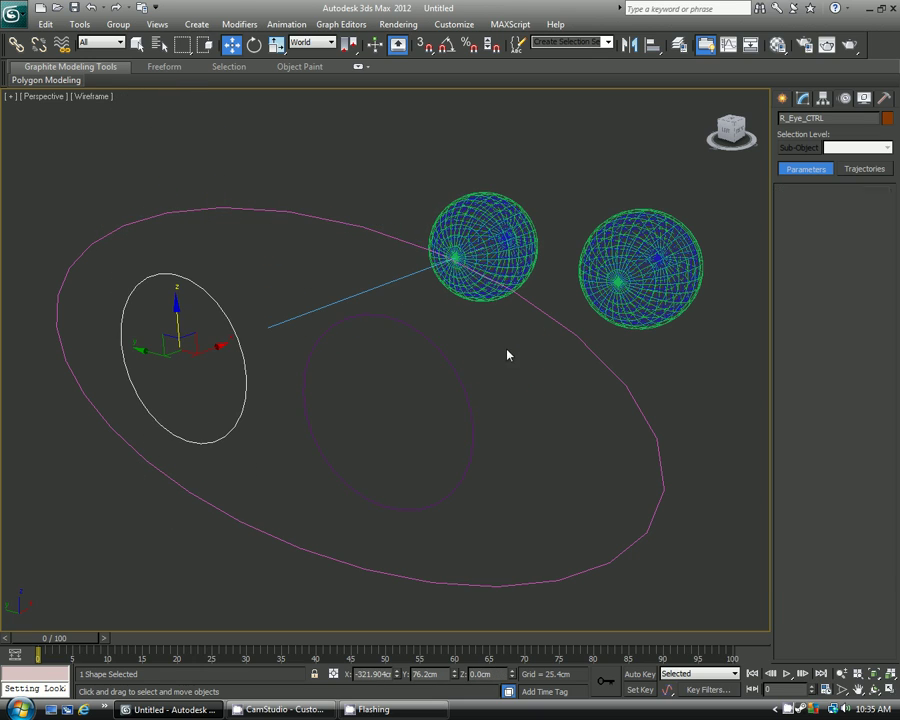
Give L_Eye_Outer_geo a LookAt Constraint targeting L_Eye_CTRL with Keep Initial Offset enabled.
left_click(650, 216)
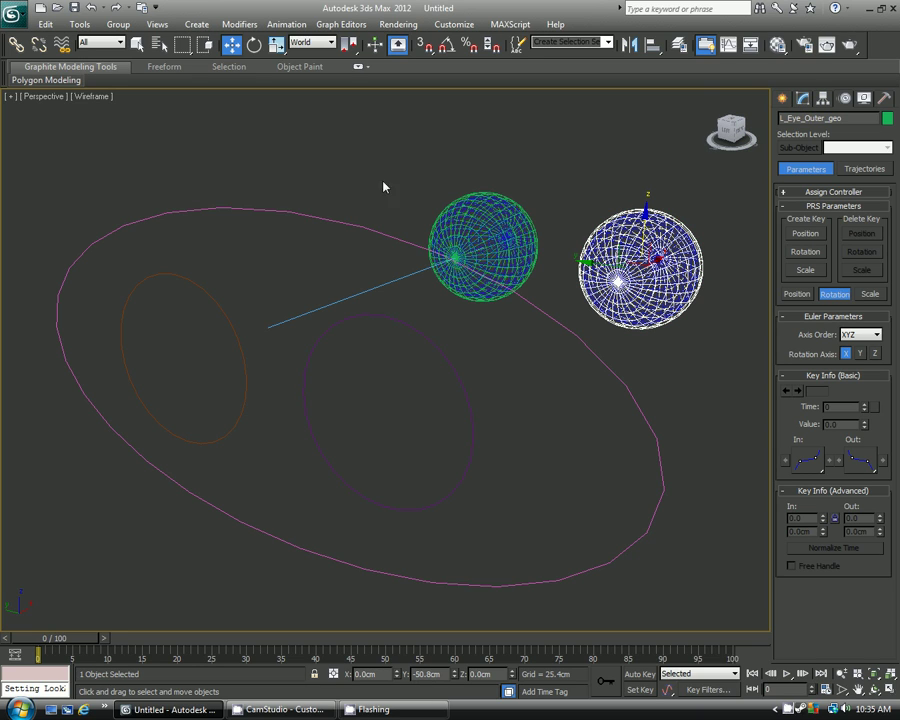
left_click(289, 24)
mouse_move(297, 98)
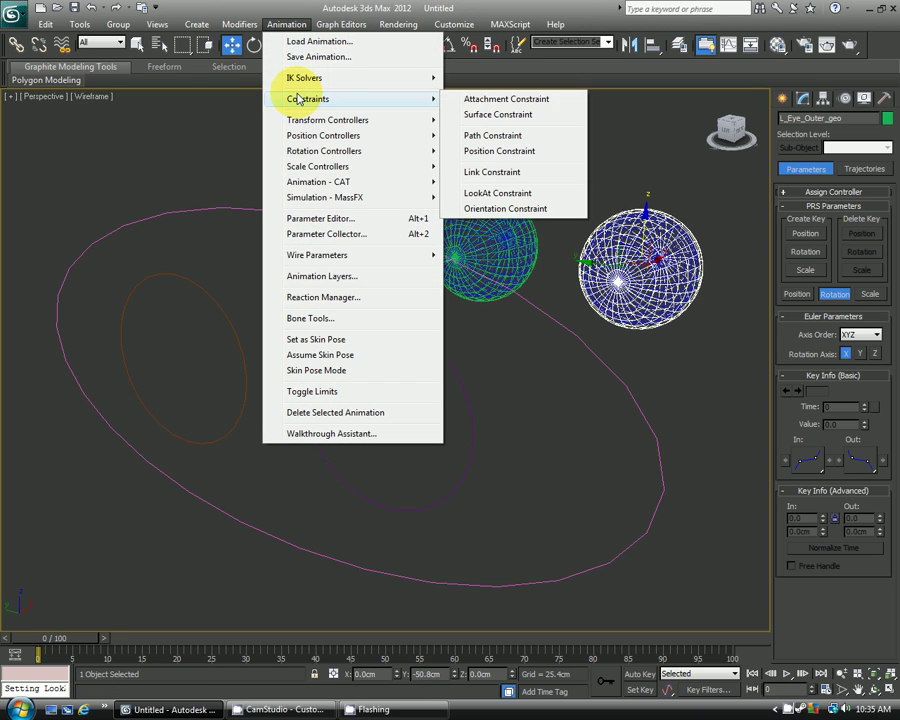
left_click(500, 192)
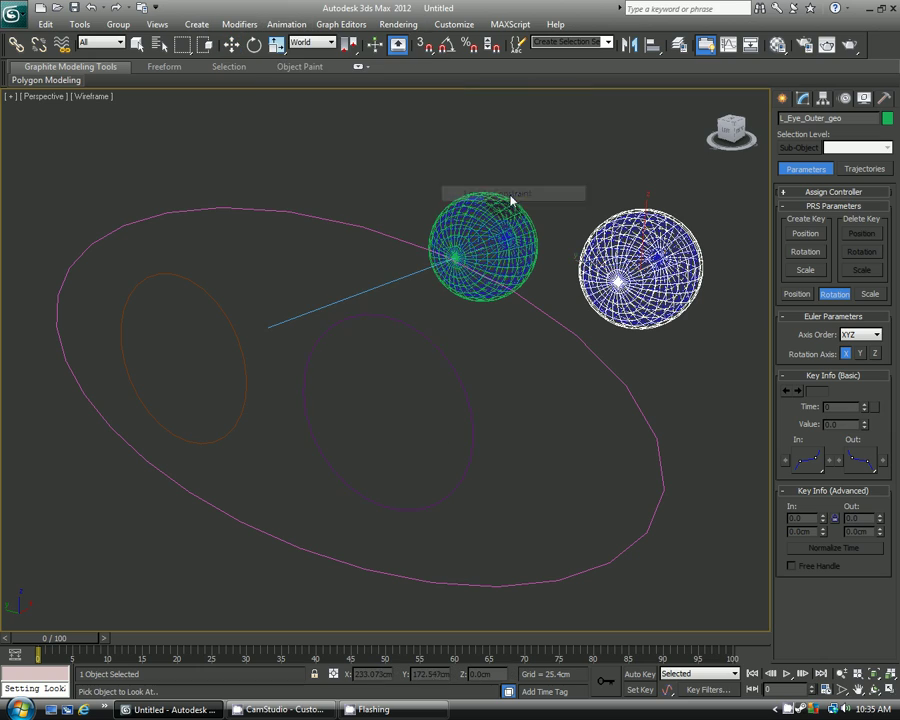
left_click(449, 365)
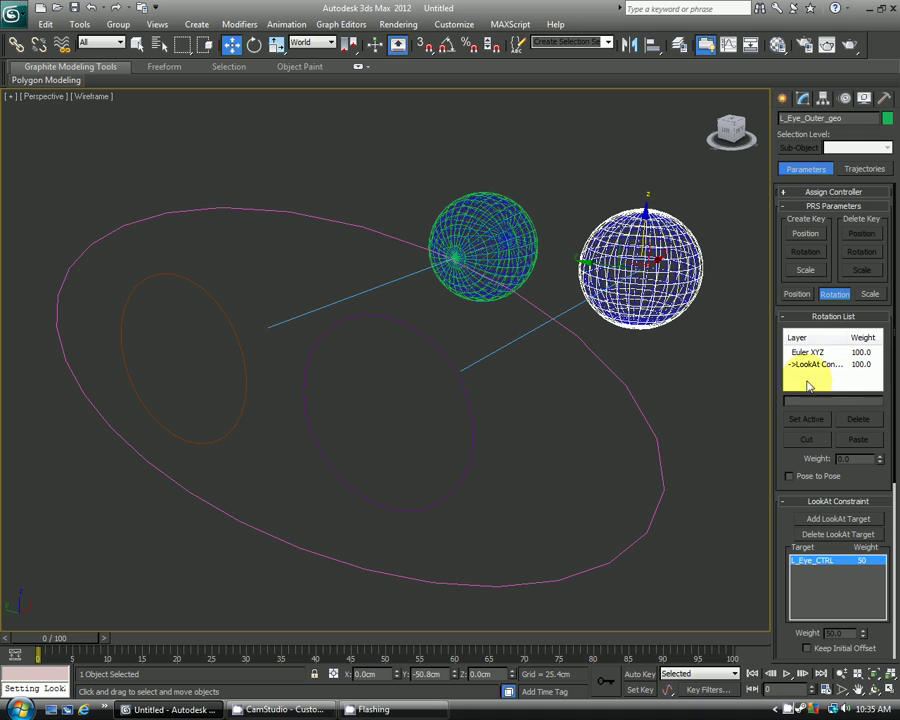
left_click_drag(805, 382, 784, 272)
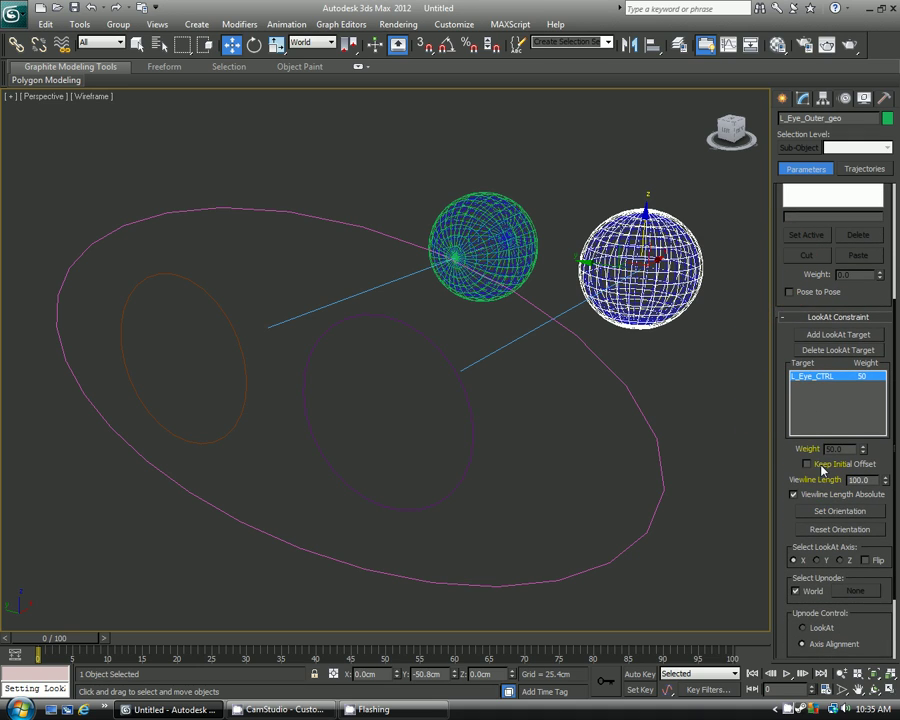
left_click(822, 468)
left_click(676, 380)
Move L_Eye_CTRL and then the M_Eye_CTRL master ellipse, checking that the eyes follow.
left_click(410, 376)
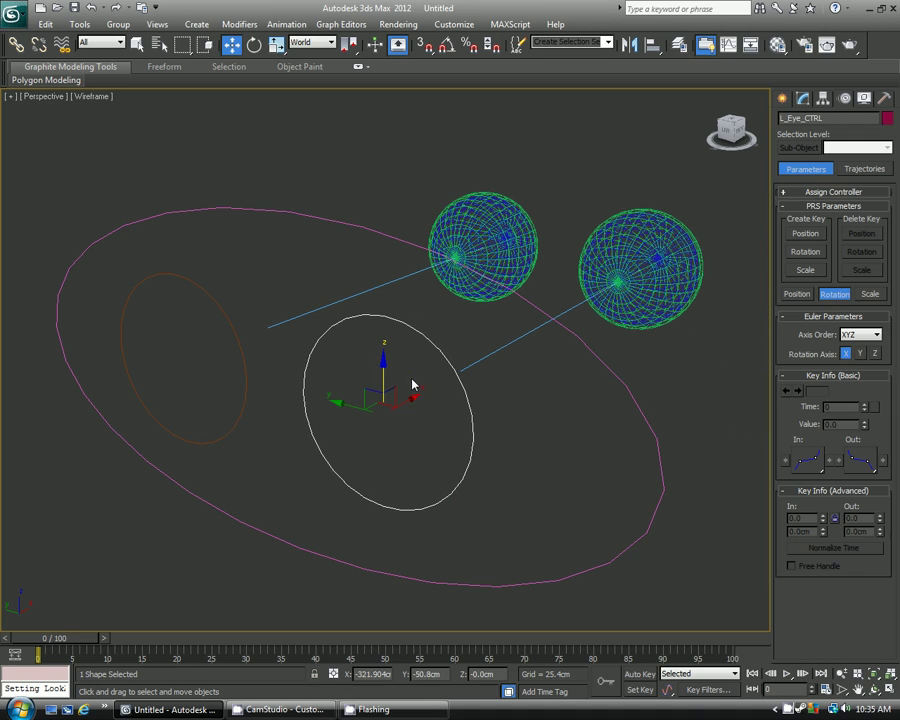
left_click_drag(384, 360, 476, 356)
middle_click_drag(476, 356, 527, 358, "alt")
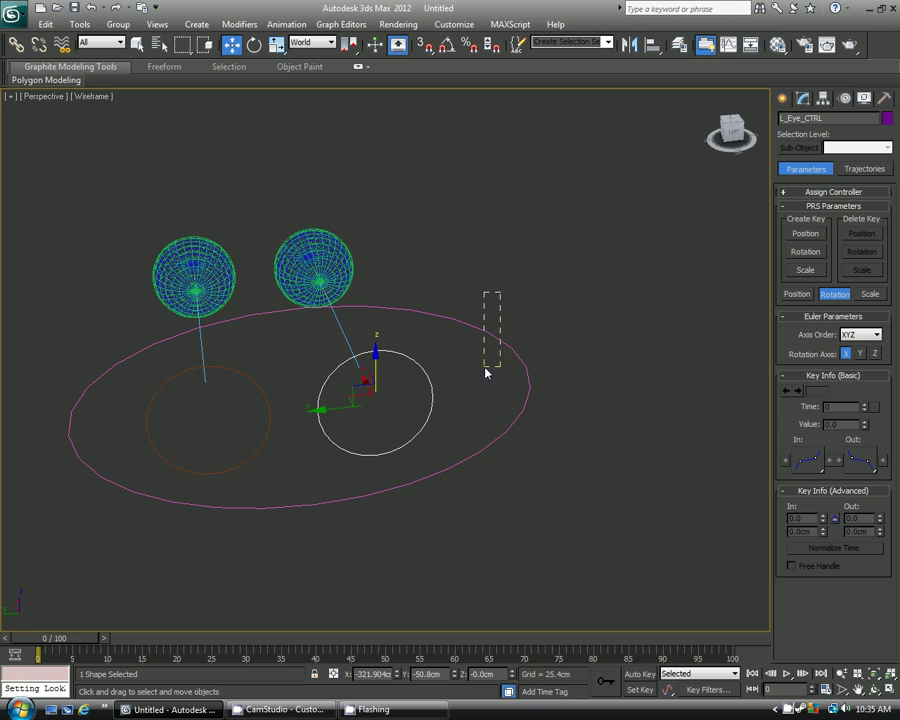
left_click_drag(486, 372, 485, 371)
middle_click_drag(306, 368, 352, 287, "alt")
mouse_move(347, 287)
left_mouse_down()
mouse_move(353, 460)
mouse_move(335, 90)
mouse_move(323, 438)
mouse_move(343, 111)
mouse_move(335, 380)
mouse_move(341, 138)
mouse_move(345, 392)
mouse_move(367, 165)
mouse_move(362, 280)
left_mouse_up()
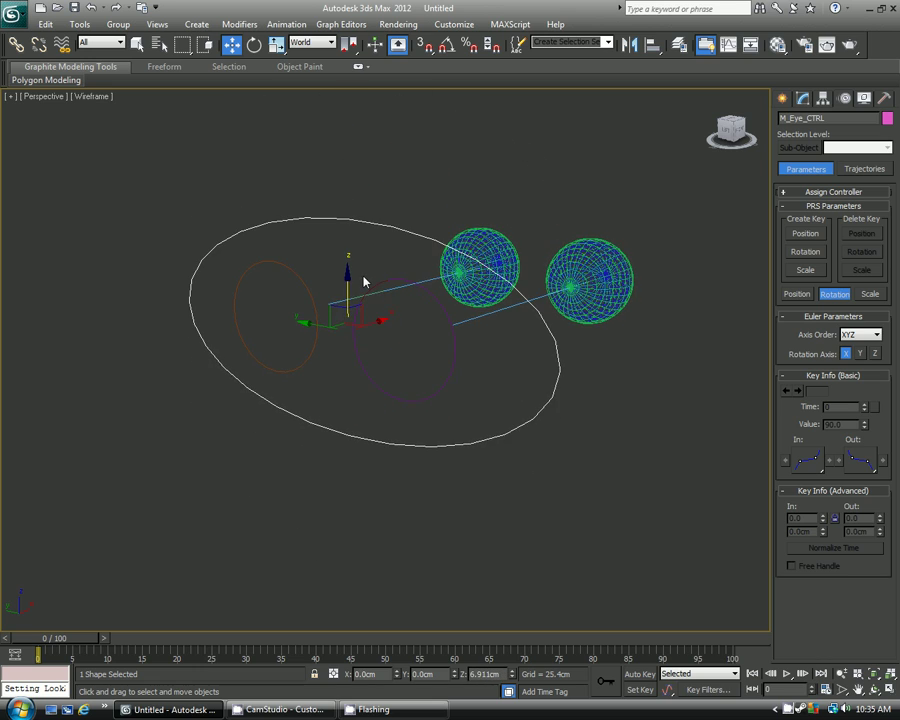
Slide R_Eye_CTRL sideways, raise it above the rig, then shift the master ellipse again.
left_click(300, 295)
middle_click_drag(300, 295, 334, 339, "alt")
left_click_drag(231, 321, 252, 332)
left_click(428, 282)
left_click(400, 344)
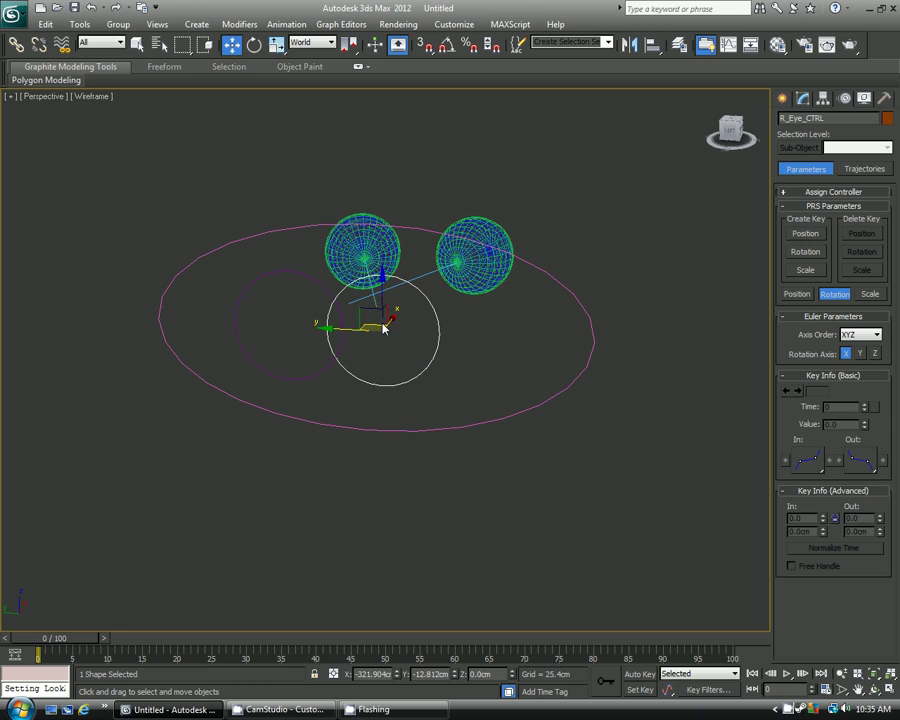
left_click_drag(380, 308, 381, 130)
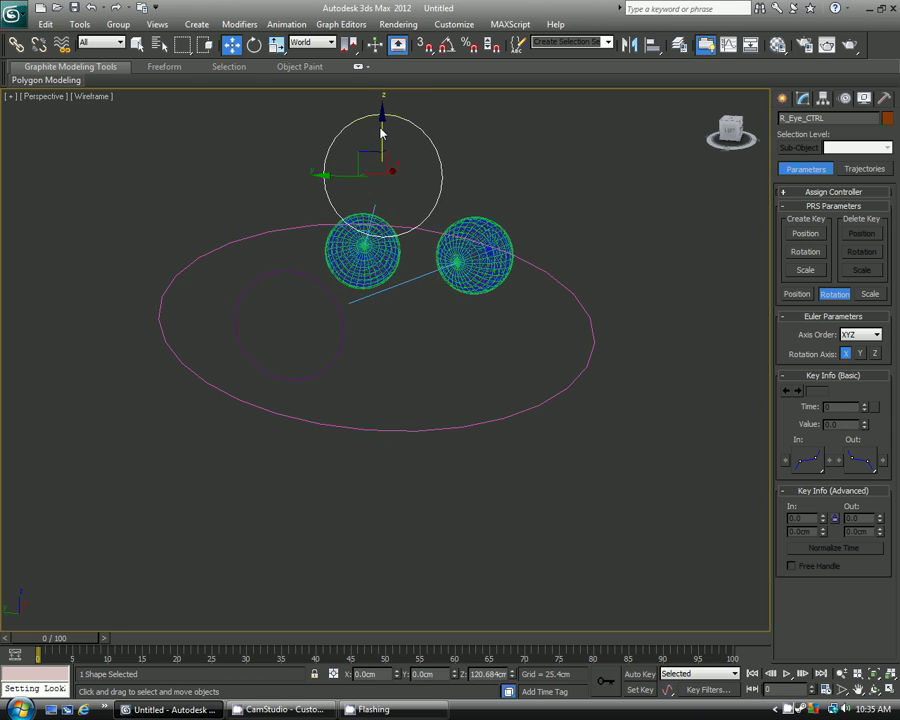
middle_click_drag(381, 130, 440, 366, "alt")
left_click(418, 304)
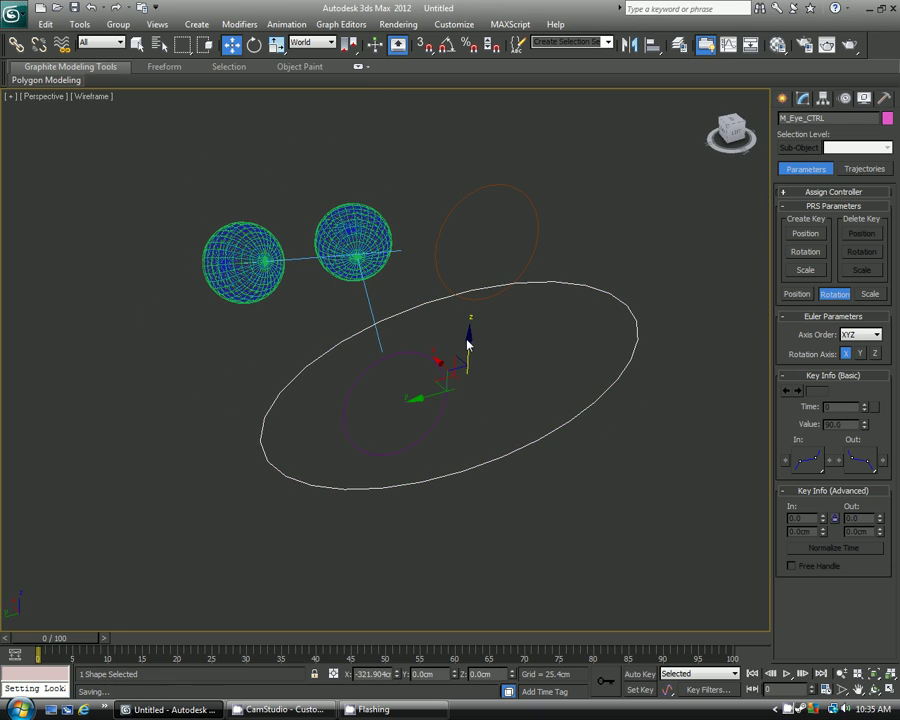
left_click_drag(466, 344, 432, 372)
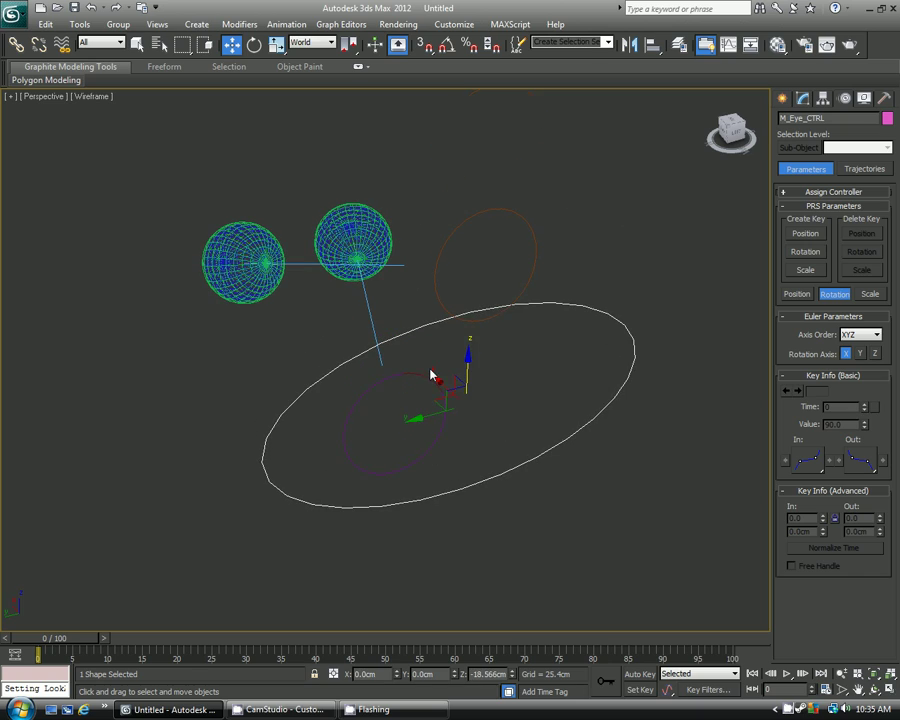
left_click(223, 366)
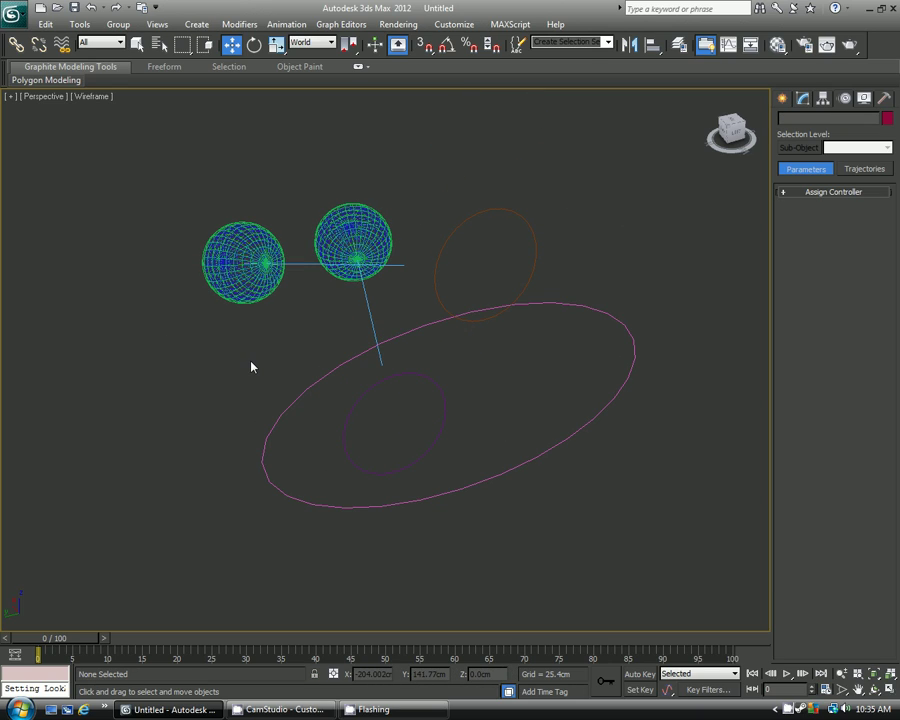